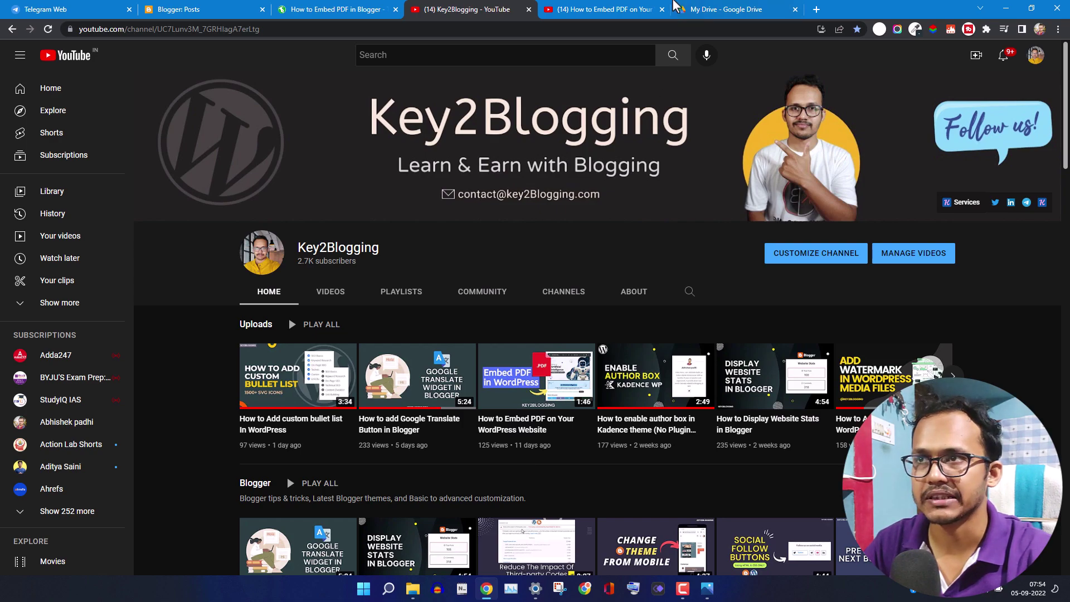
Visit the 'How to Embed PDF' YouTube video, then go to My Drive in Google Drive
left_click(641, 8)
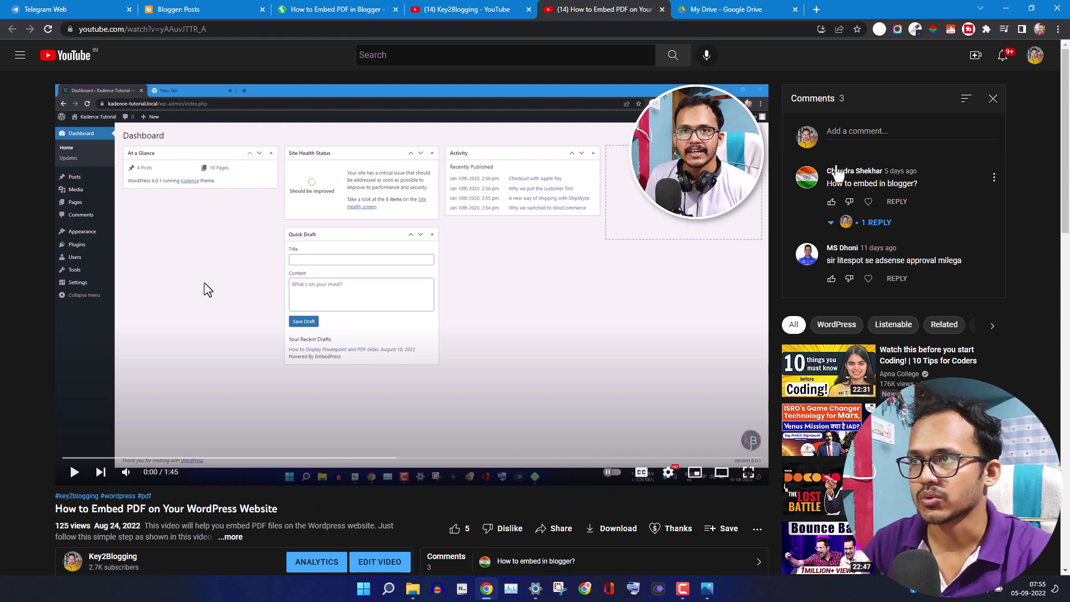
left_click(737, 15)
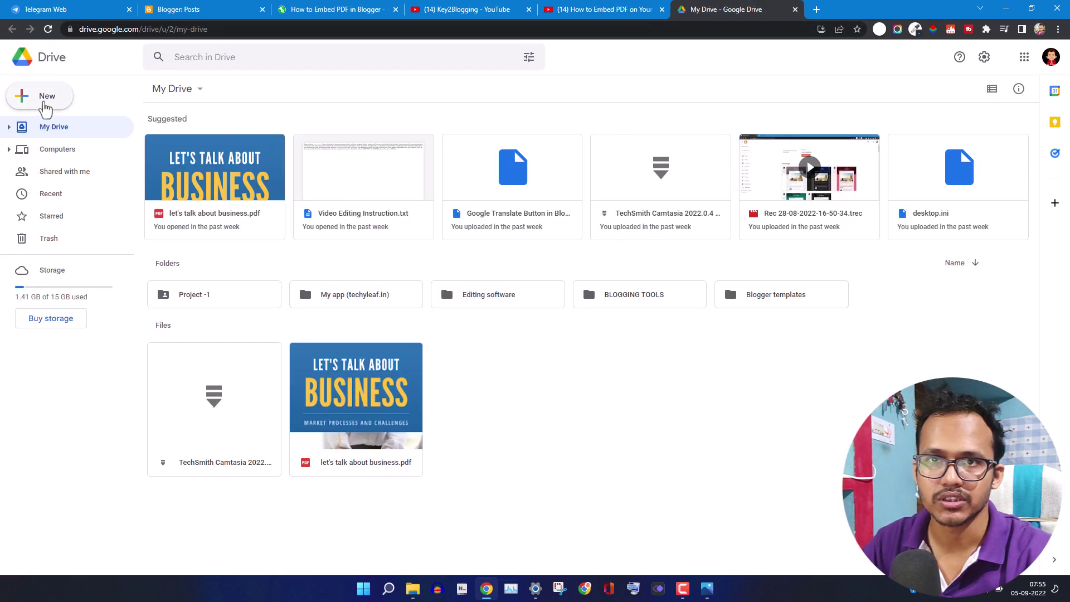
Keep let's talk about business.pdf shared with 'Anyone with the link' and copy its share link
left_click(43, 104)
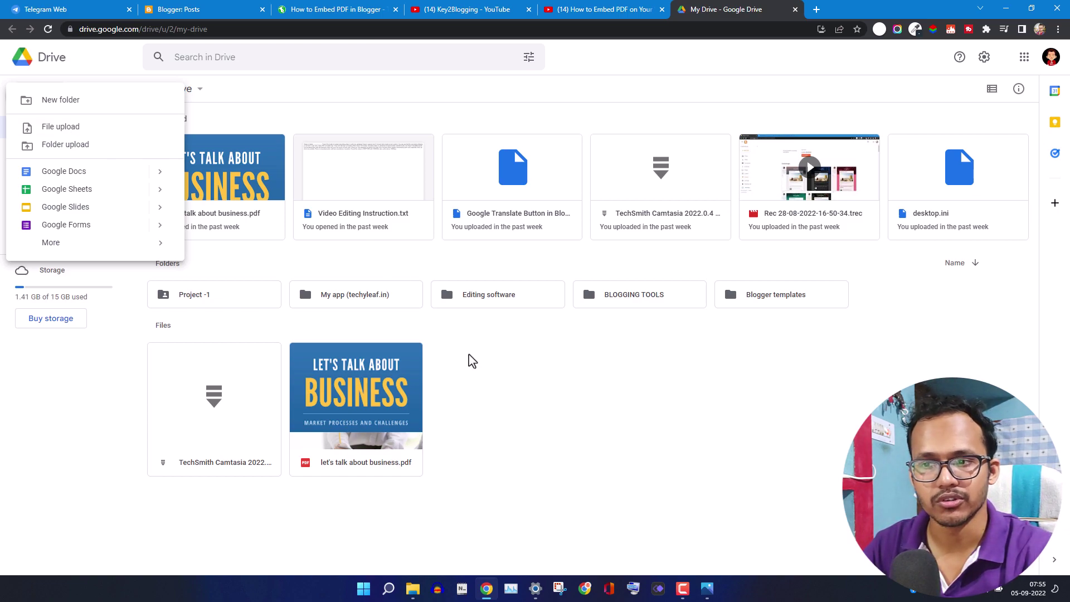
left_click(485, 427)
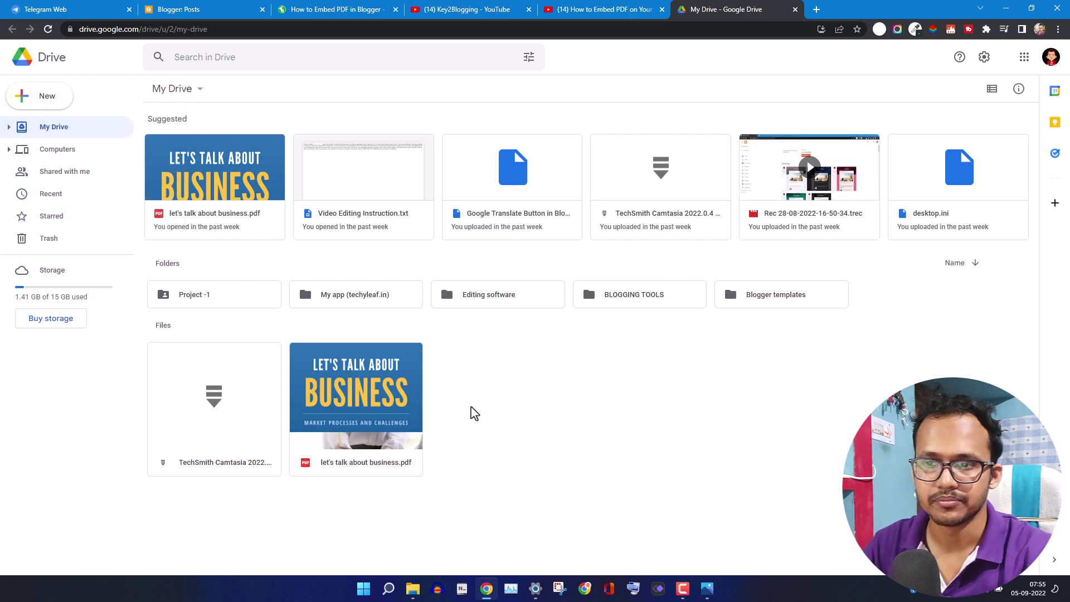
right_click(354, 397)
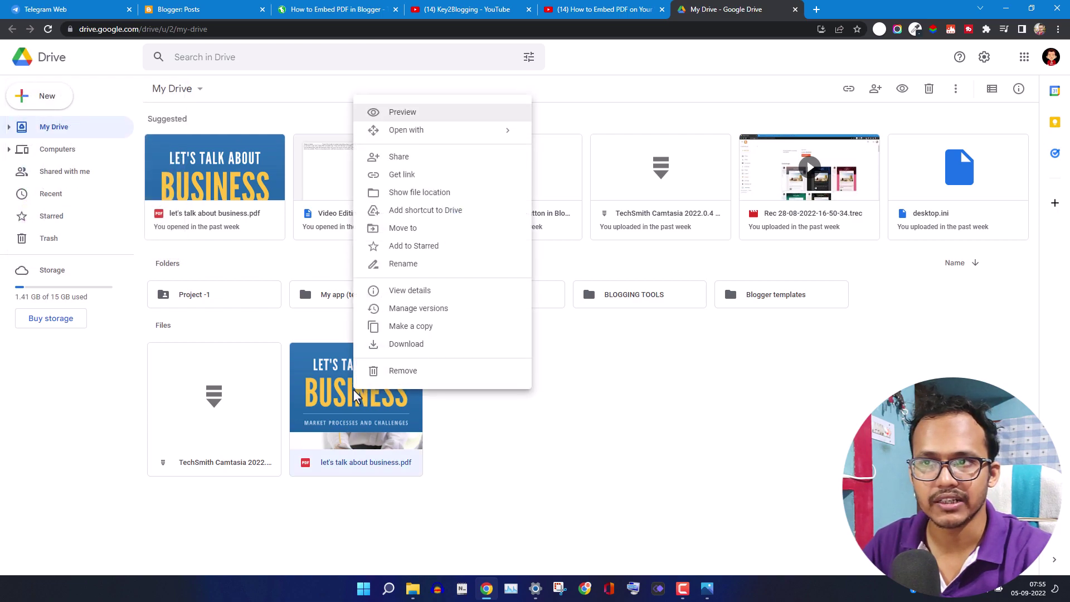
left_click(432, 174)
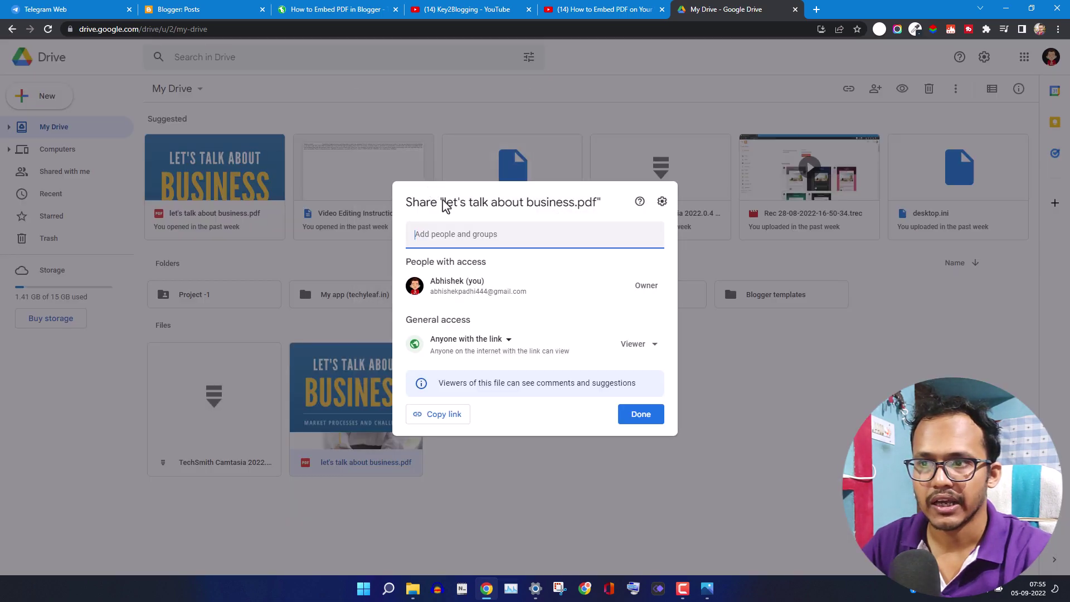
left_click(490, 341)
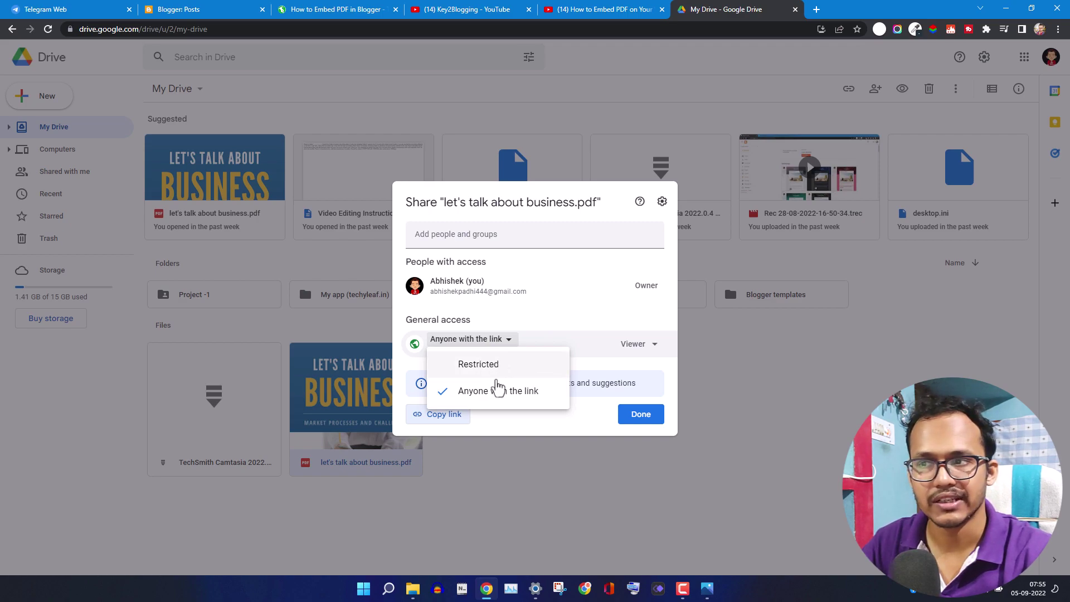
left_click(496, 390)
left_click(443, 415)
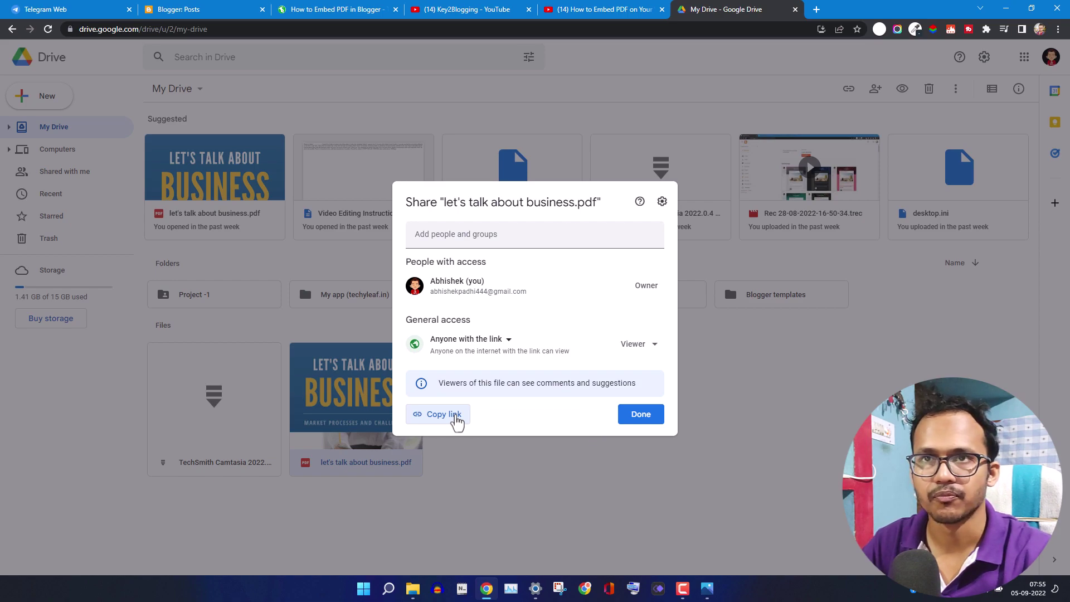
left_click(356, 10)
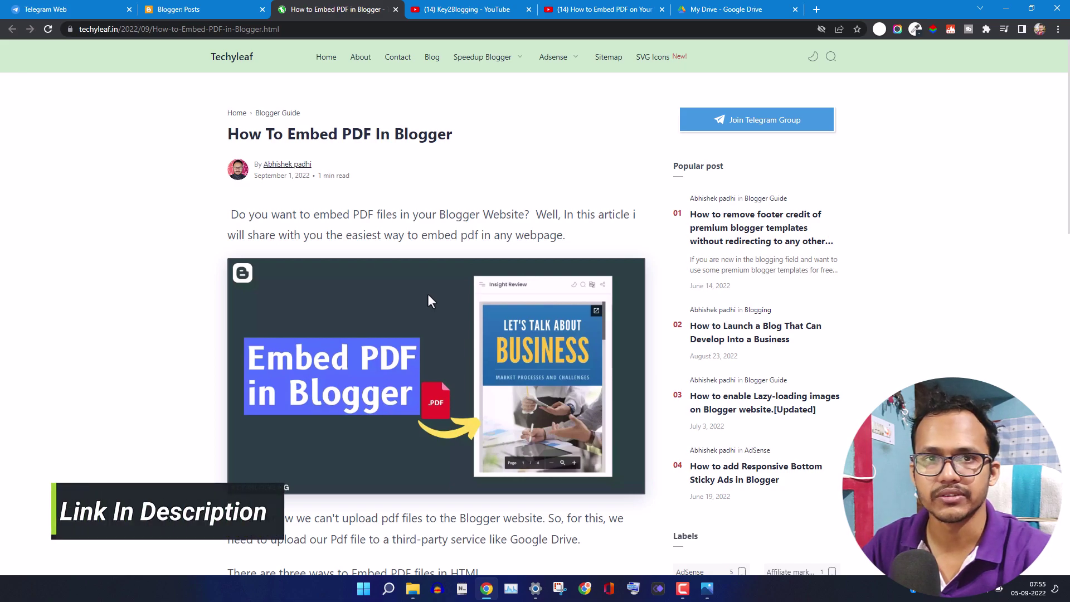
Copy the Google Drive iframe embed code from the Techyleaf article's steps section
scroll(429, 299, "down", 10)
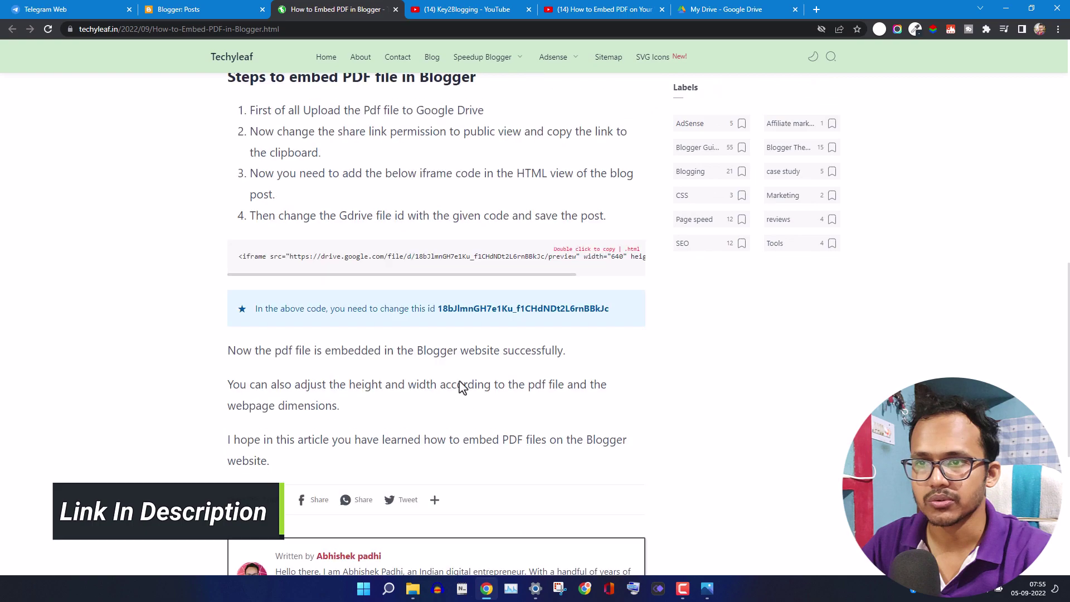
scroll(460, 387, "down", 1)
double_click(371, 197)
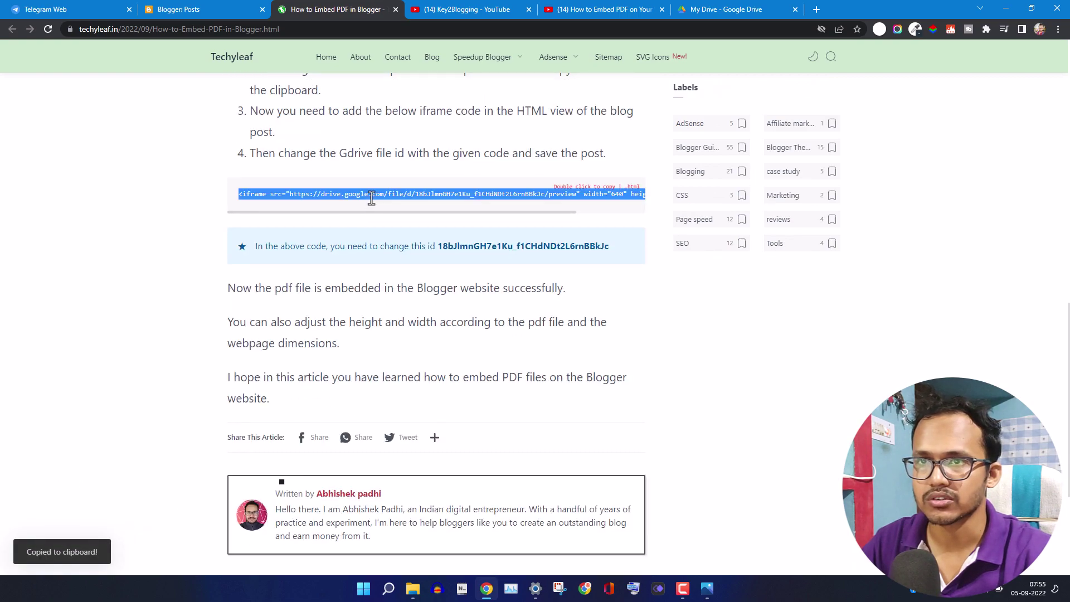
Start a new post on the Tech-Blogging blog and paste the iframe embed code
left_click(228, 9)
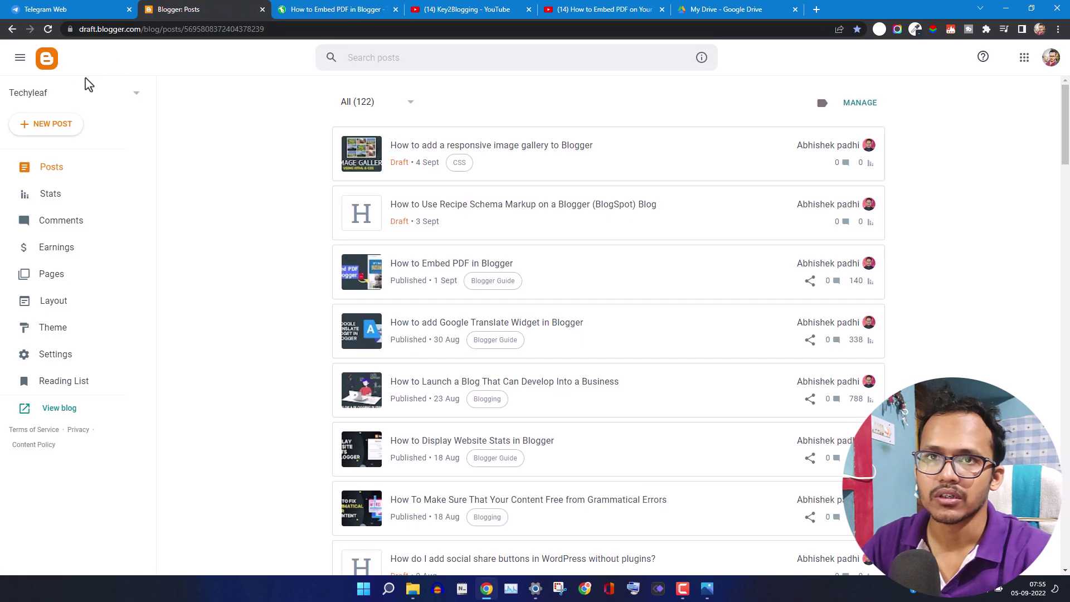
left_click(74, 97)
left_click(66, 110)
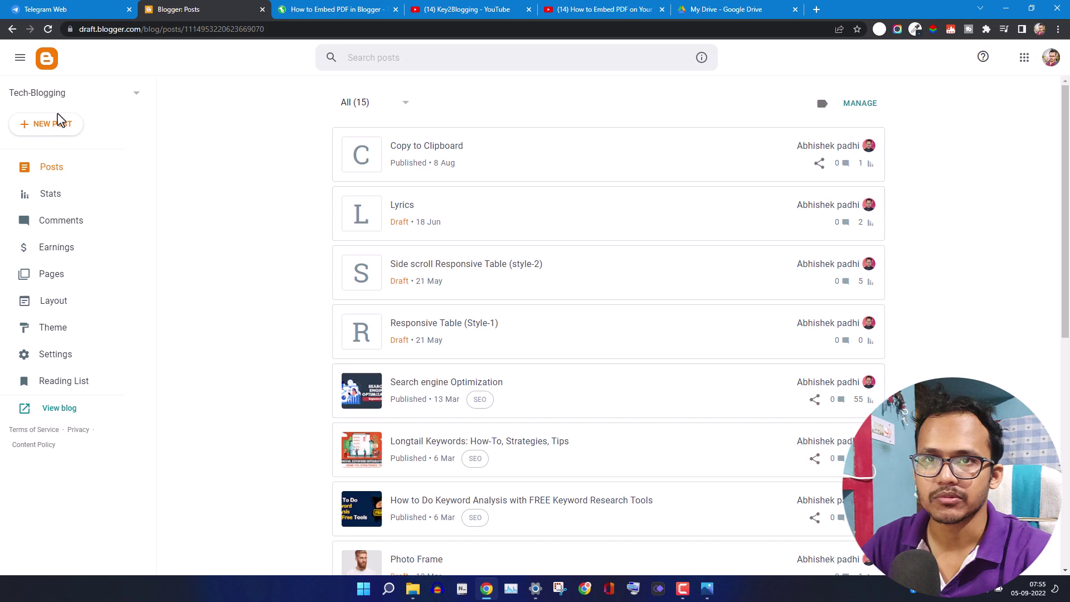
left_click(58, 128)
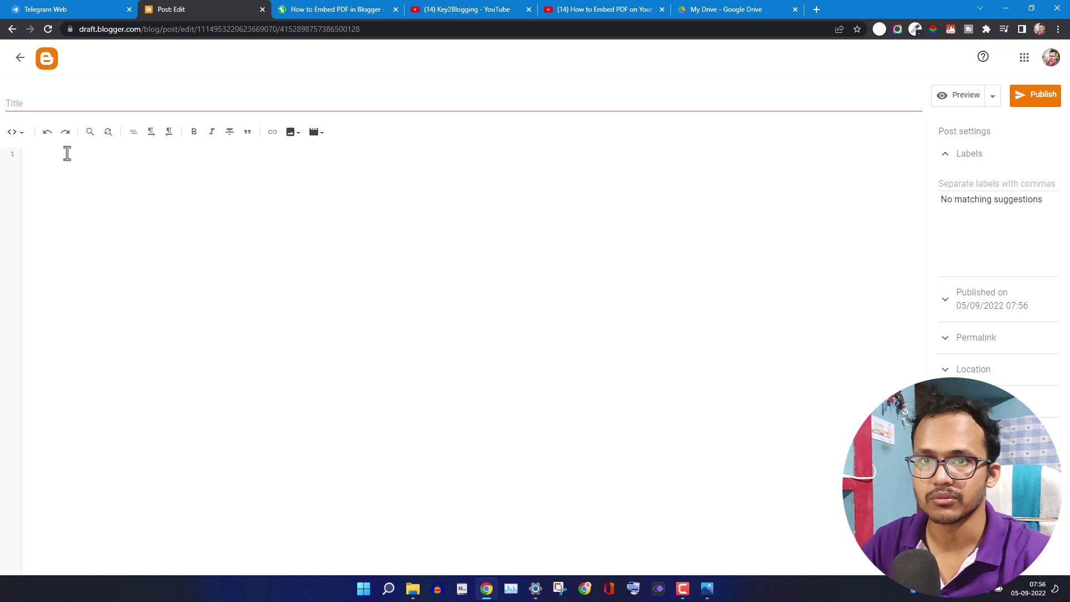
key("ctrl+v")
Highlight the article's sample Drive file ID in the pasted iframe code
left_click(305, 10)
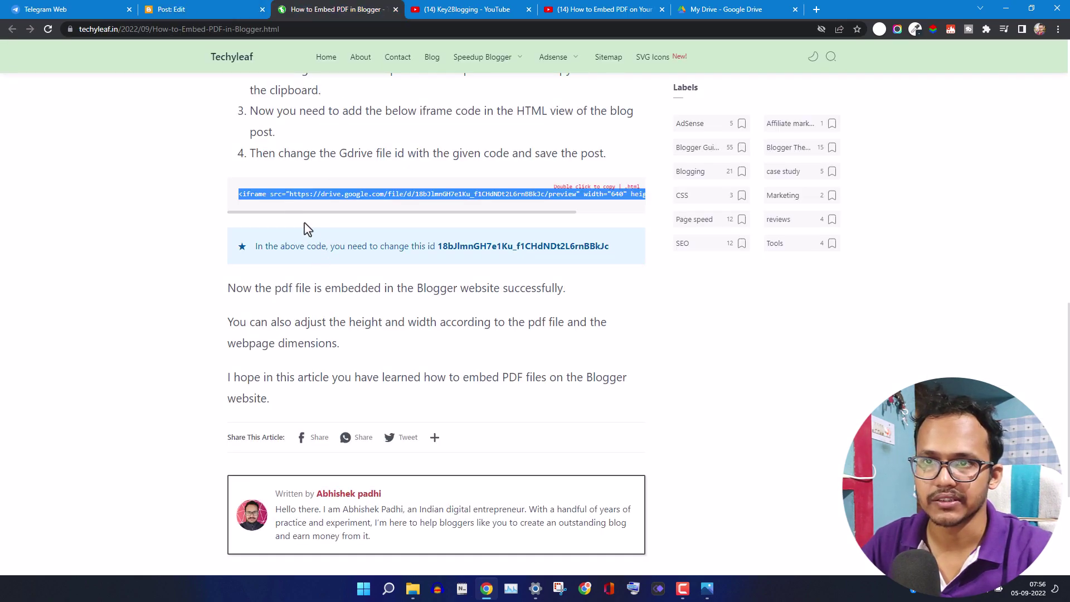
left_click(234, 206)
left_click(168, 9)
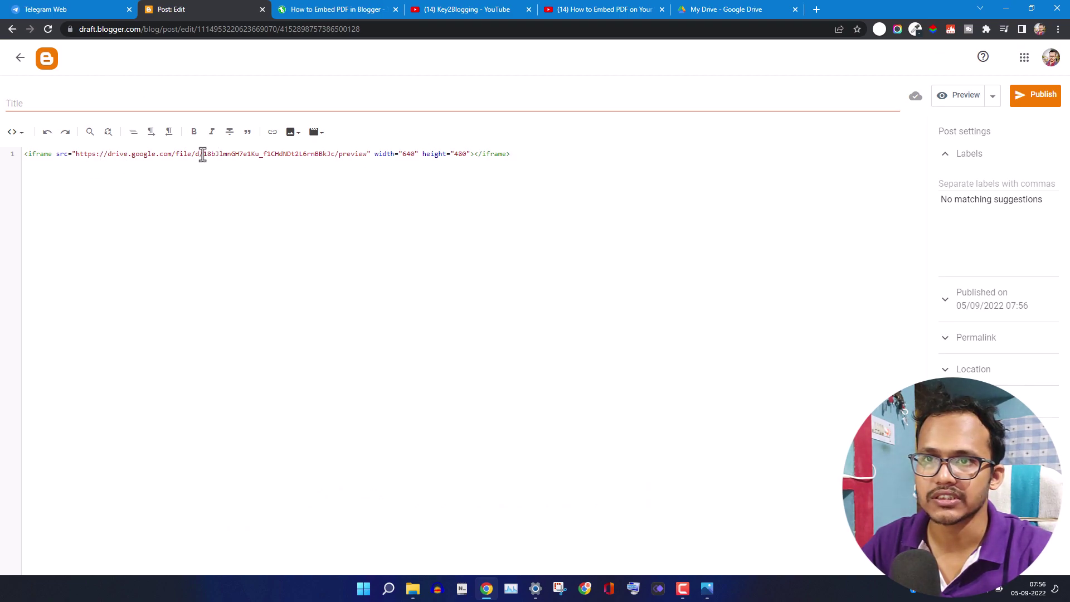
left_click_drag(203, 156, 335, 155)
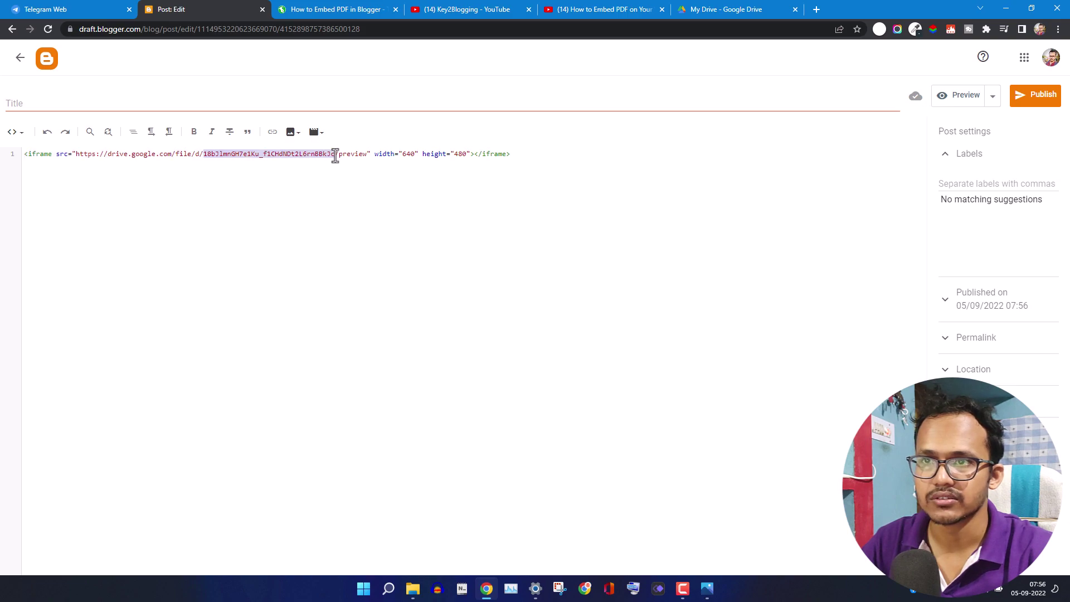
left_click(696, 9)
left_click(435, 413)
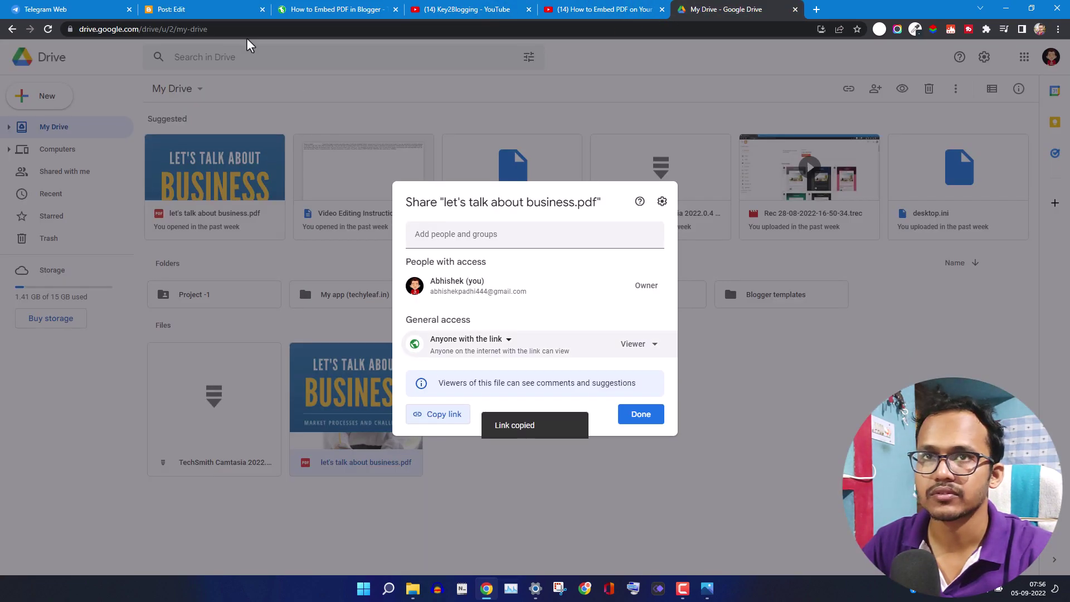
left_click(89, 8)
left_click(199, 8)
left_click(517, 167)
key("Return")
key("Return")
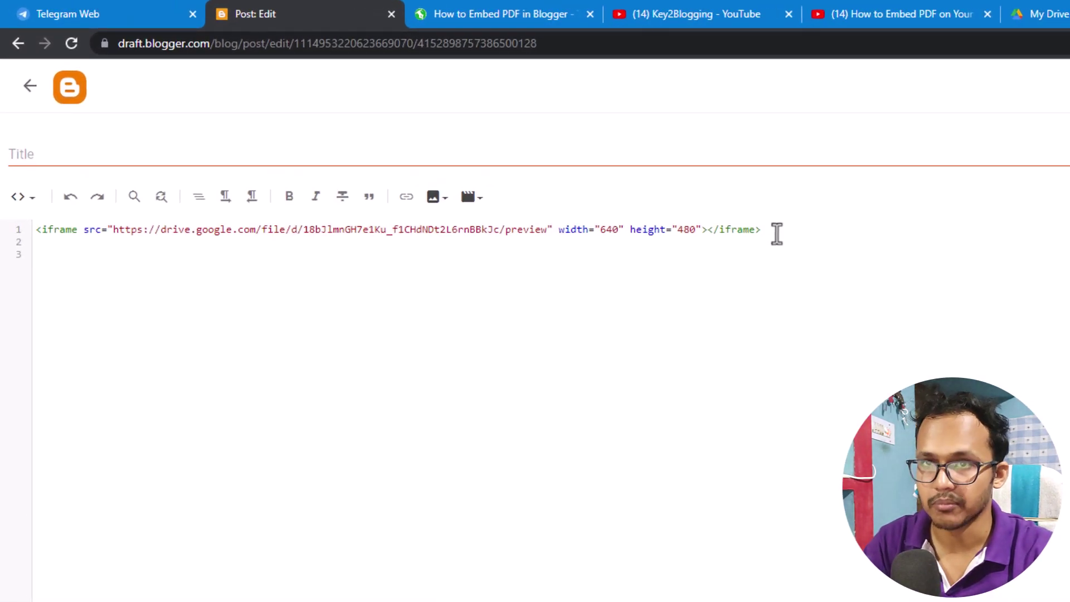
key("ctrl+v")
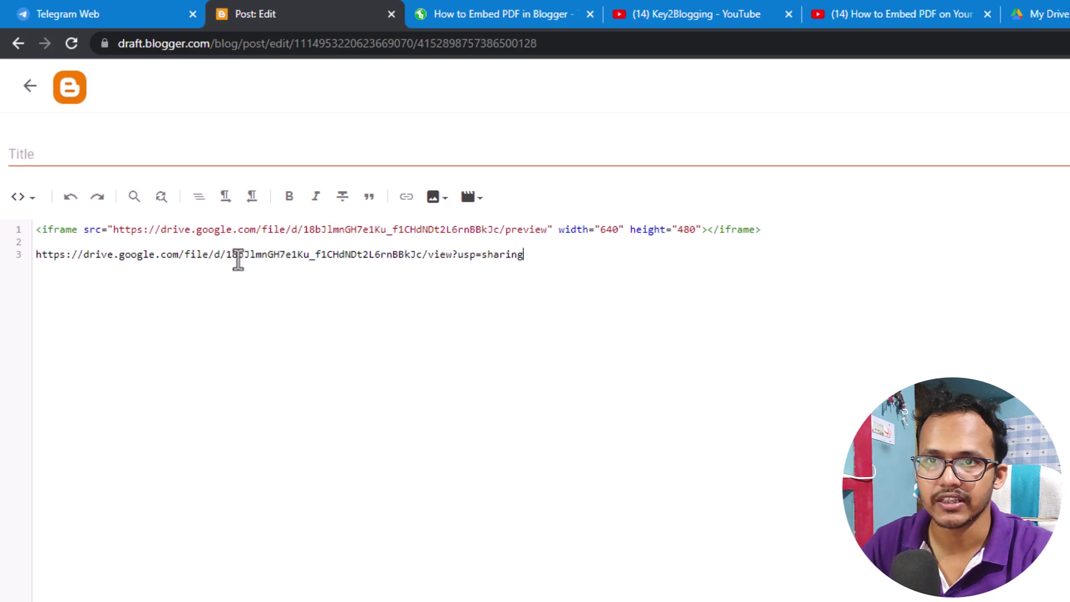
left_click_drag(227, 255, 423, 258)
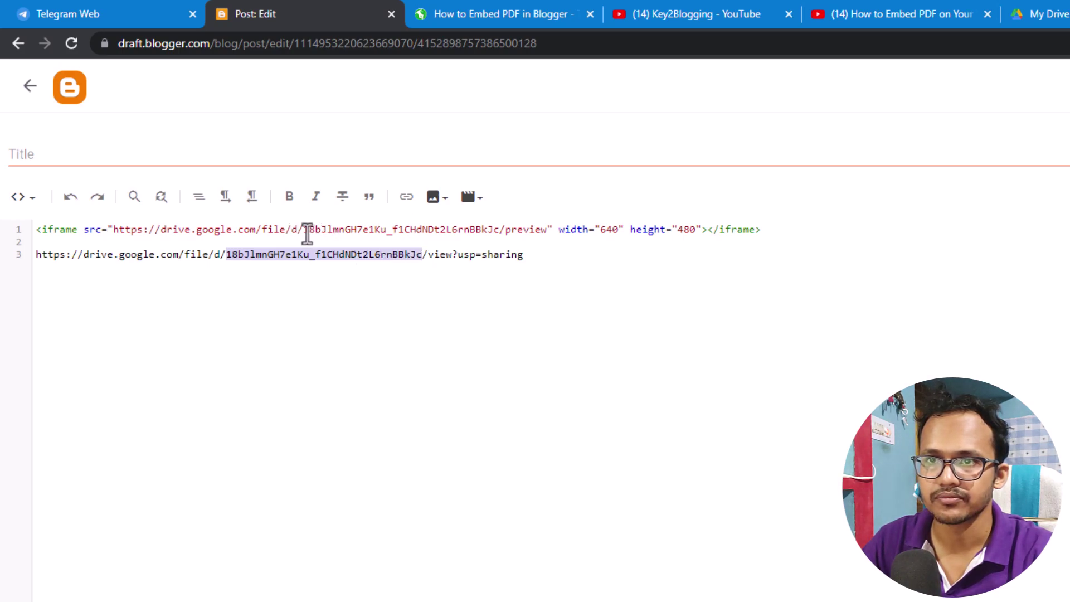
left_click_drag(304, 229, 497, 234)
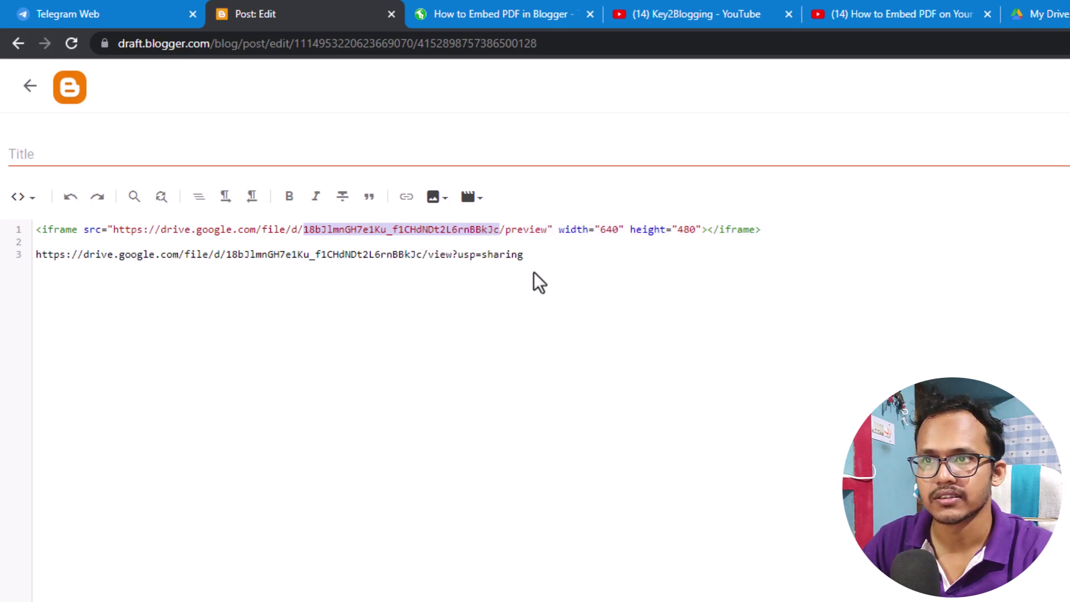
left_click(542, 256)
triple_click(542, 256)
key("Delete")
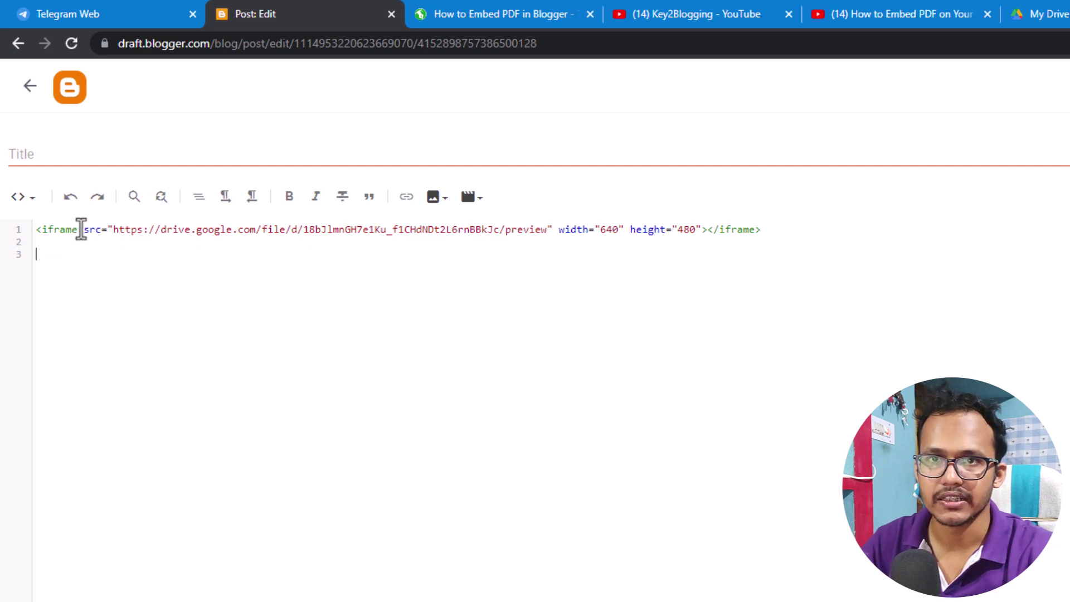
Add loading="lazy" to the iframe, publish the post, and view it live
type("loa")
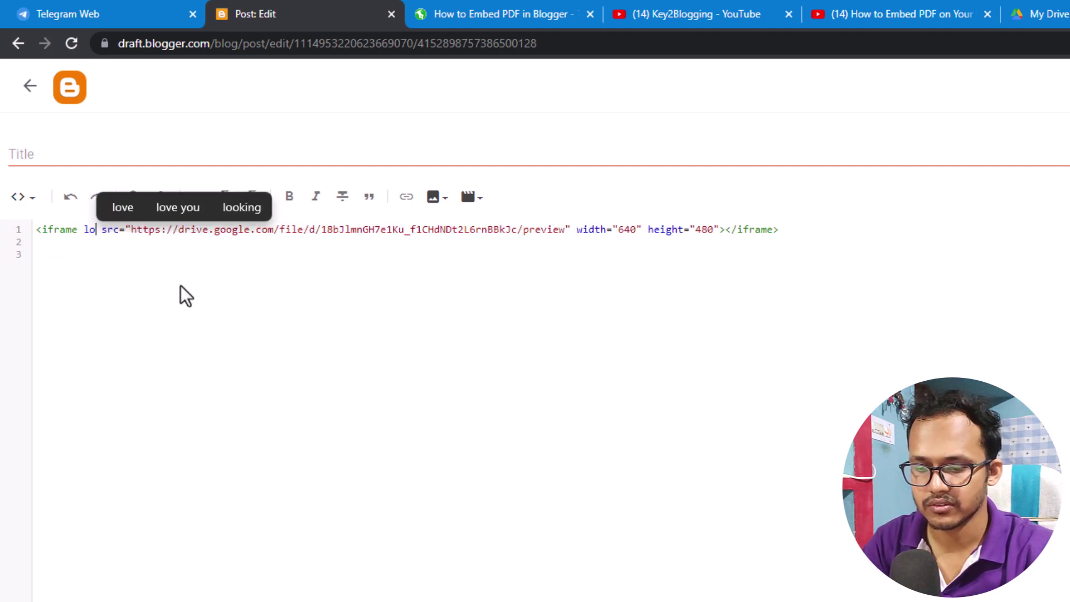
type("ding=")
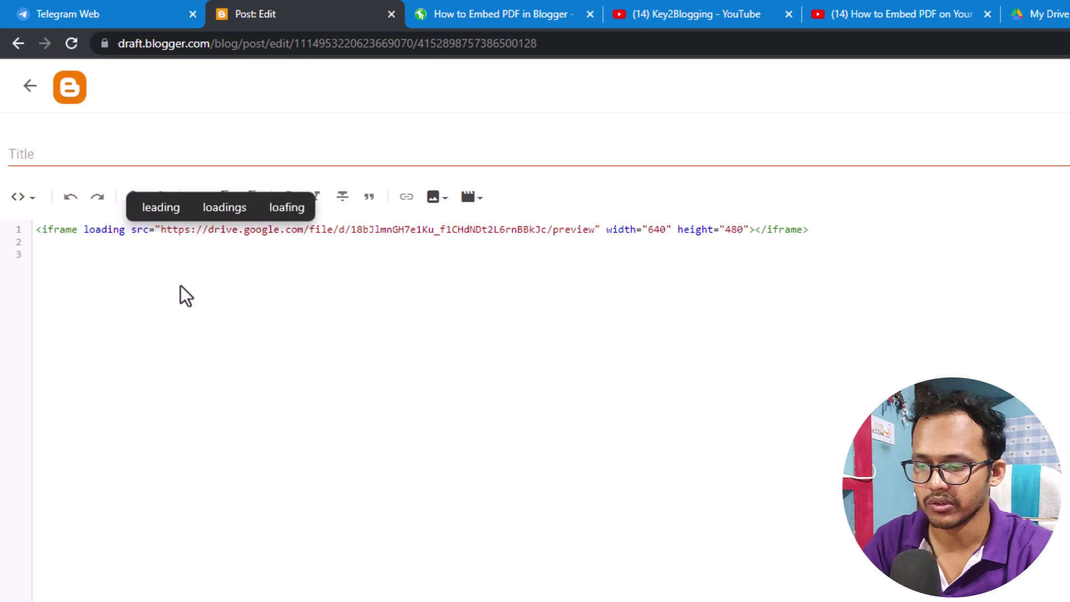
type("\"la")
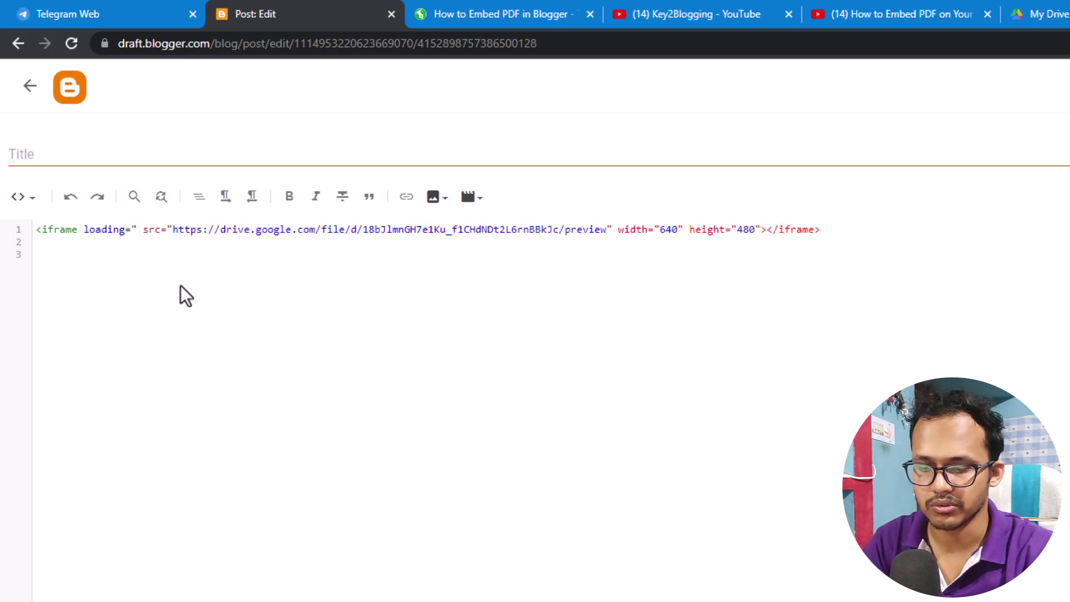
type("zy\"")
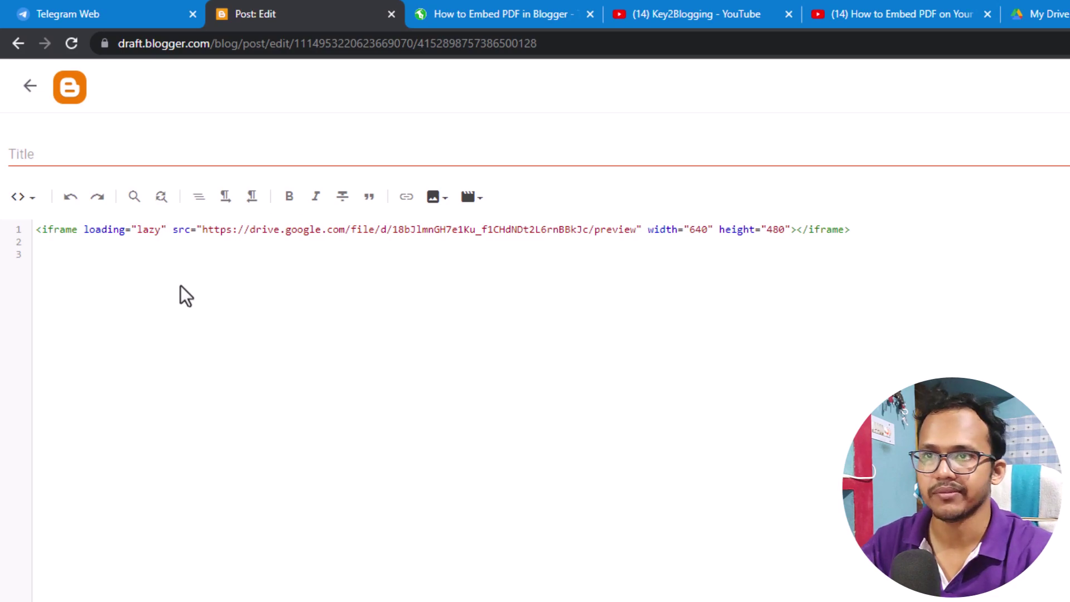
left_click(1033, 97)
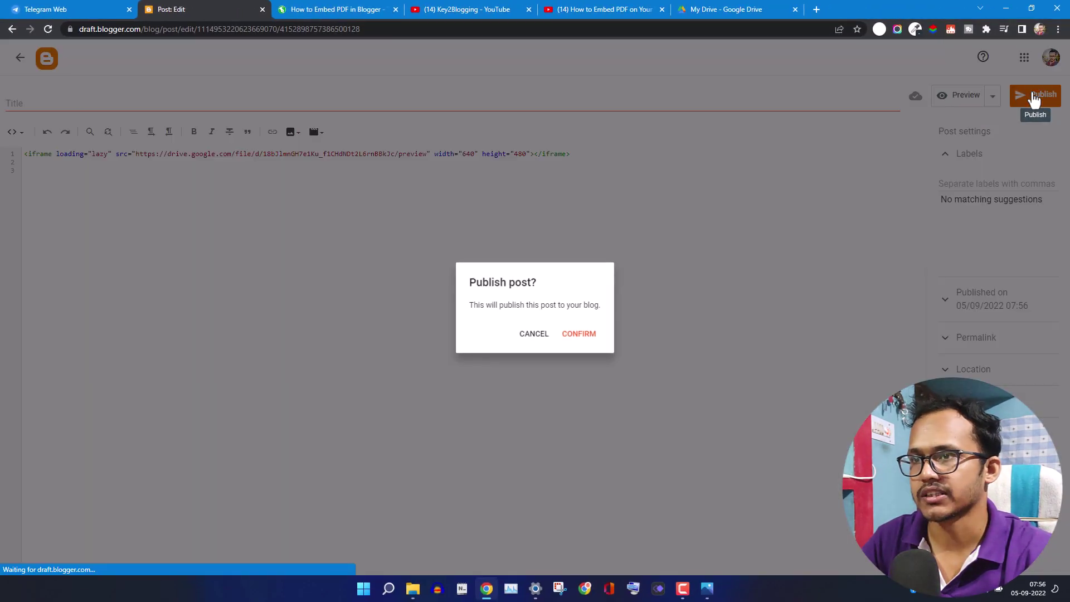
left_click(586, 333)
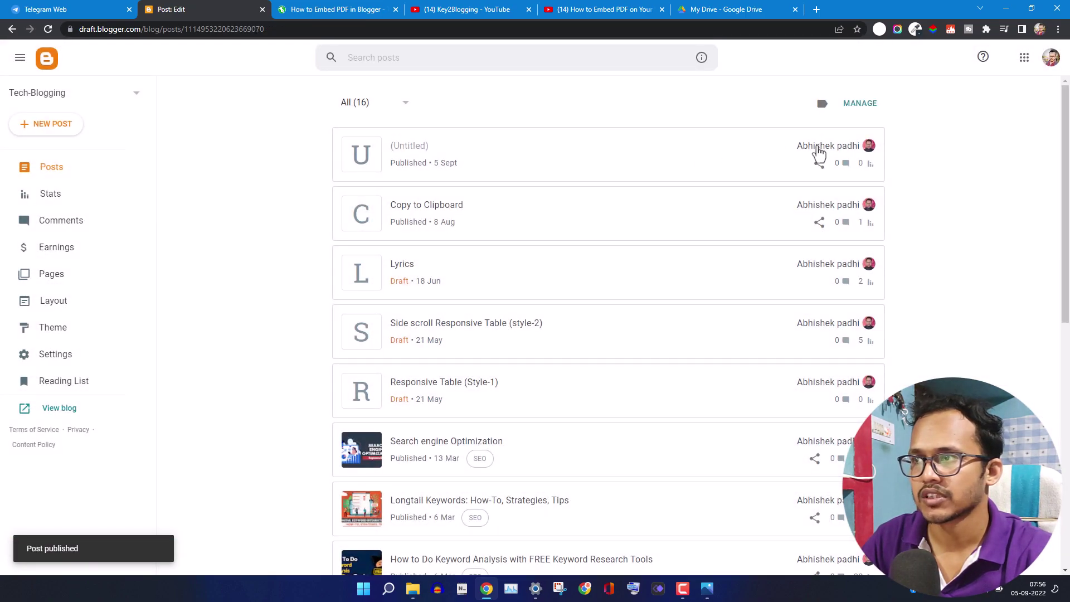
left_click(845, 147)
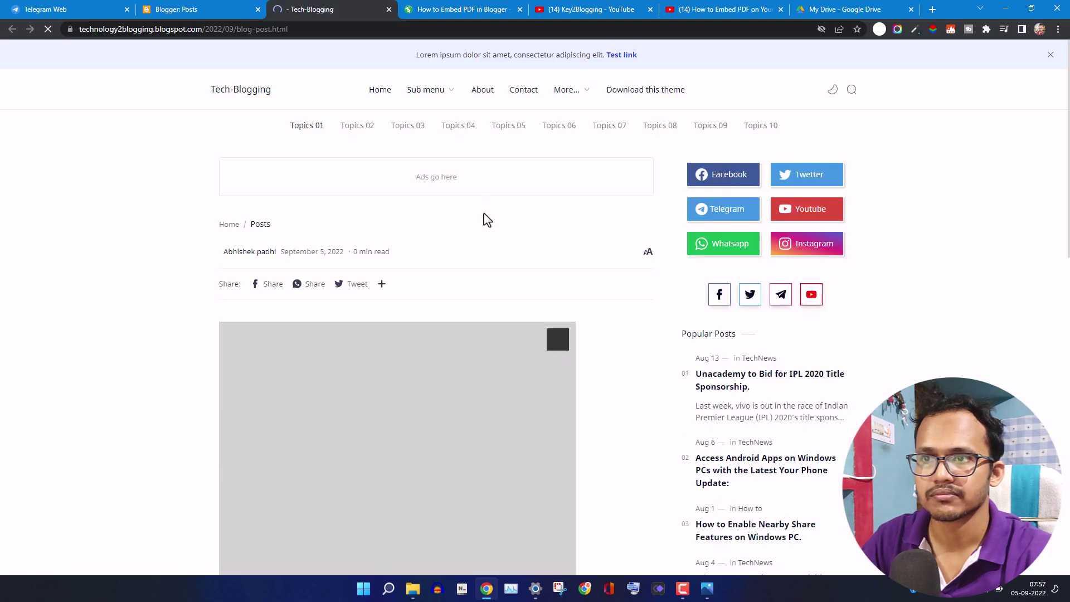
Scroll and zoom the embedded business PDF on the live post, then pop it out to Drive
scroll(618, 356, "down", 3)
scroll(615, 354, "down", 2)
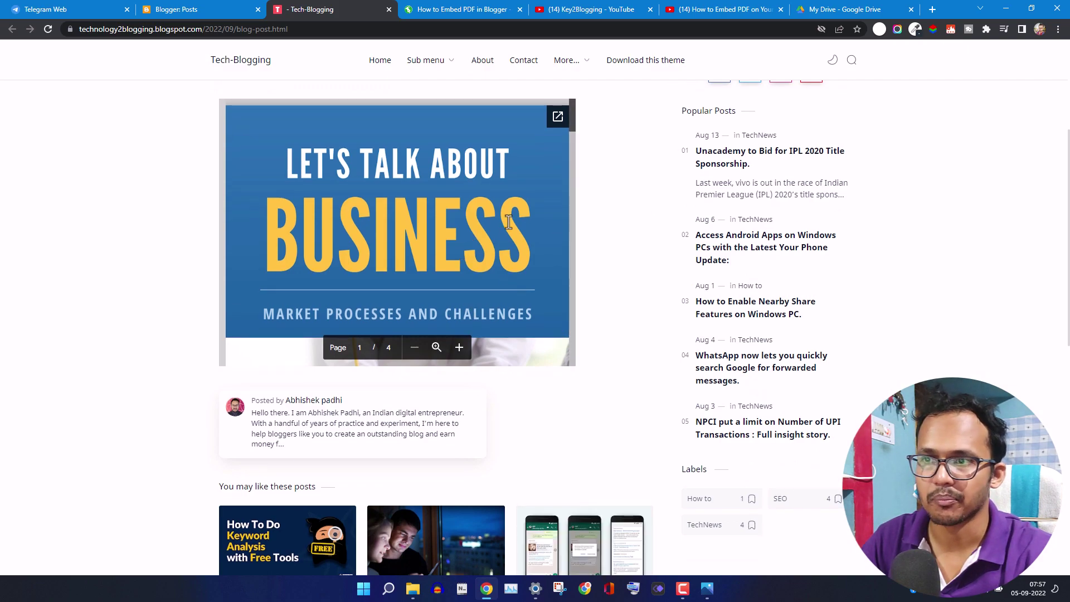
left_click_drag(575, 129, 454, 363)
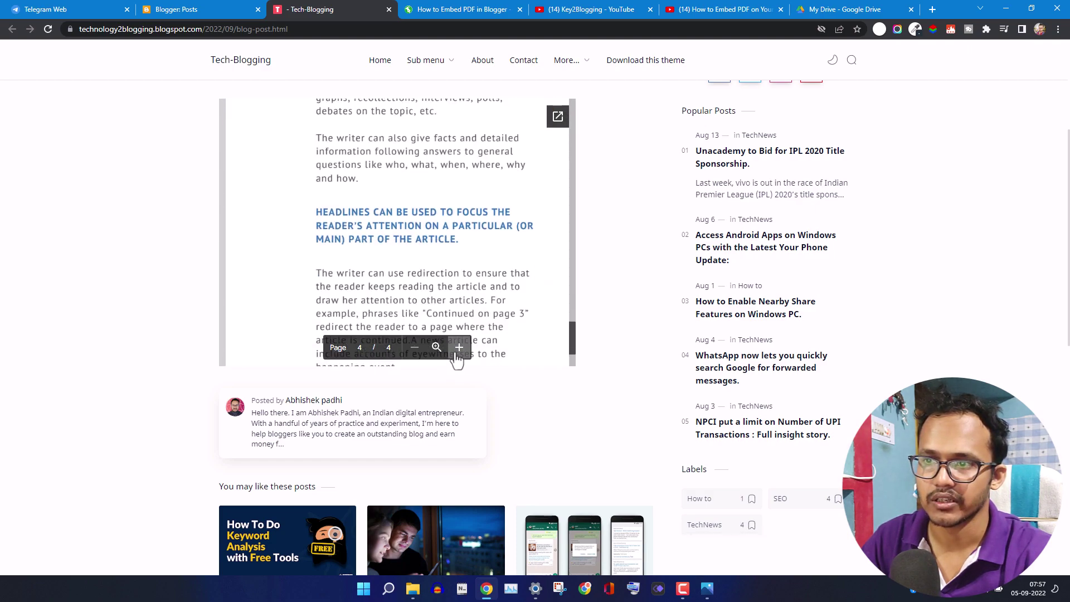
left_click(459, 348)
left_click(415, 347)
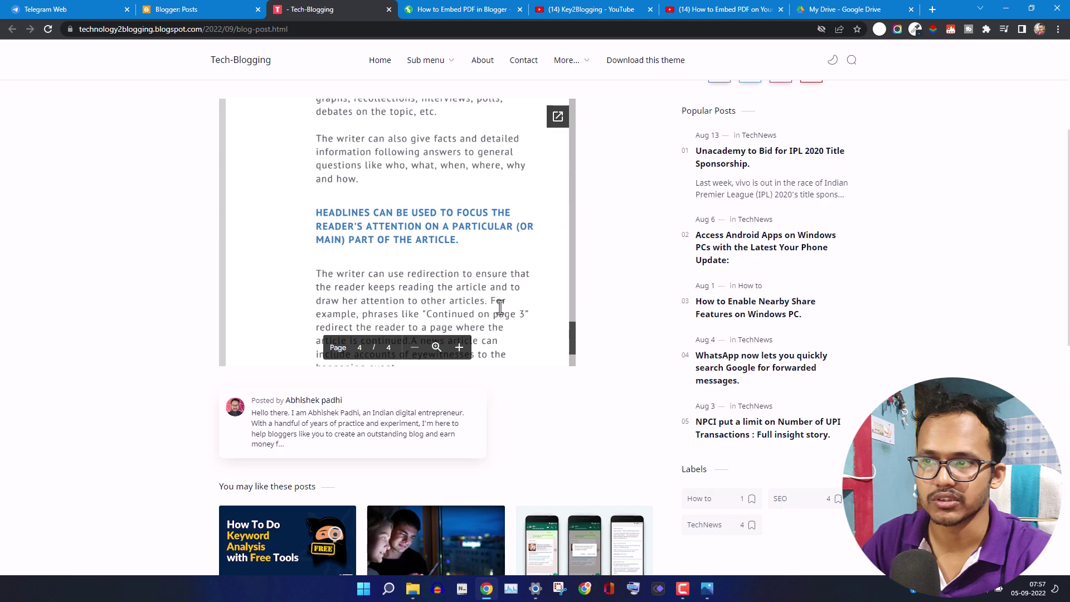
left_click_drag(577, 352, 580, 107)
scroll(616, 191, "up", 2)
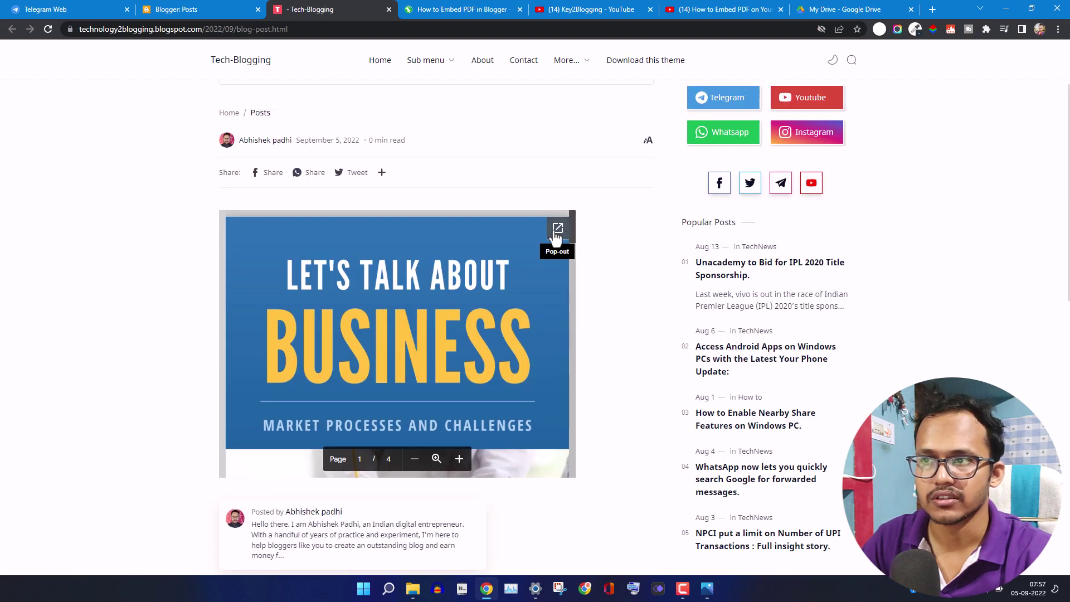
left_click(557, 234)
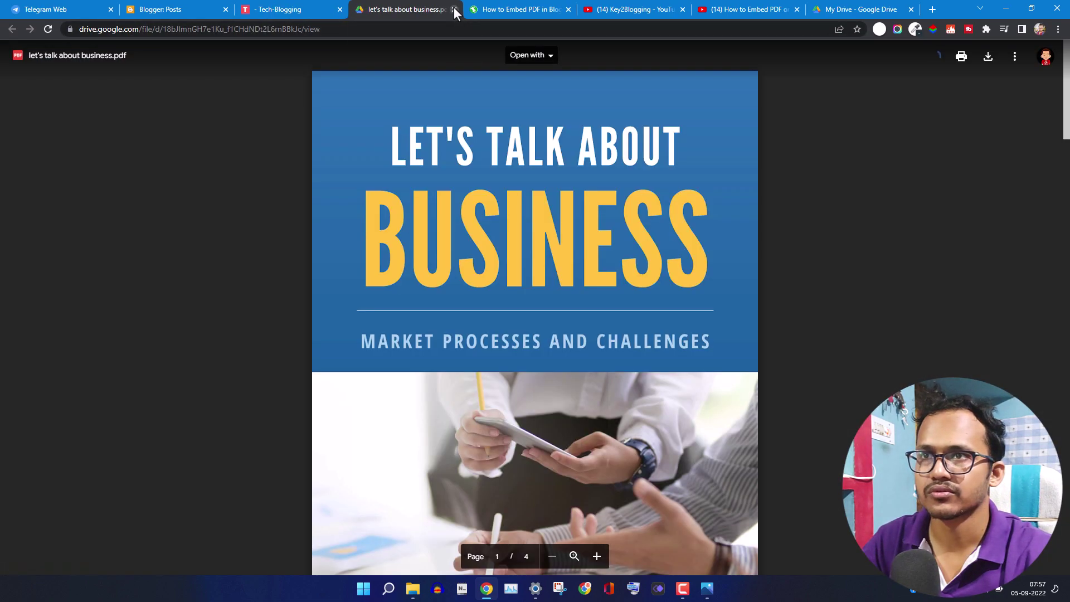
left_click(454, 9)
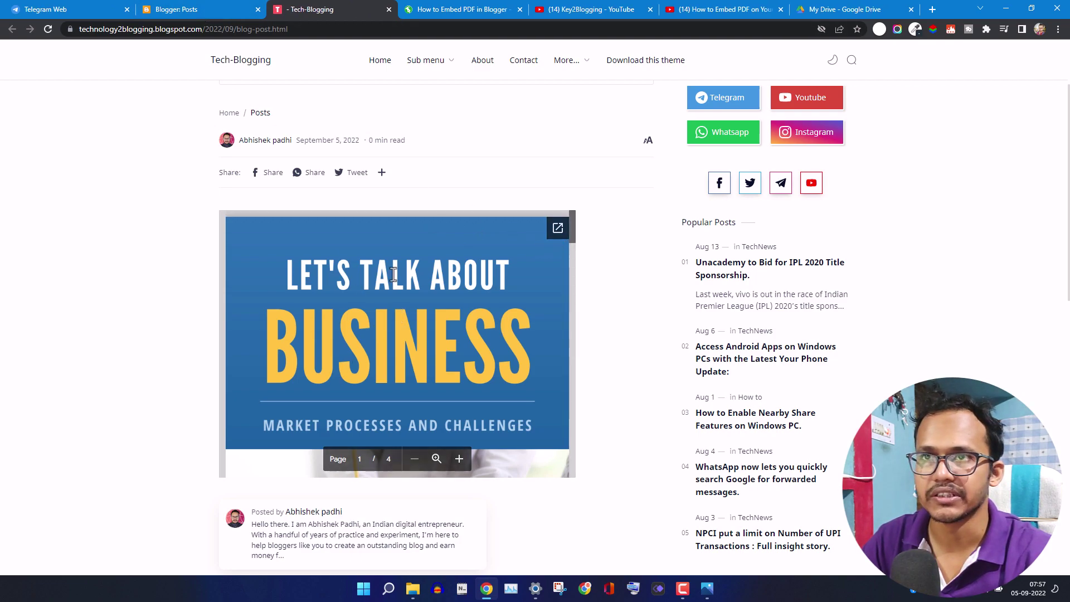
In the Untitled post's HTML, change the iframe height from 480 to 600 and update
left_click(222, 11)
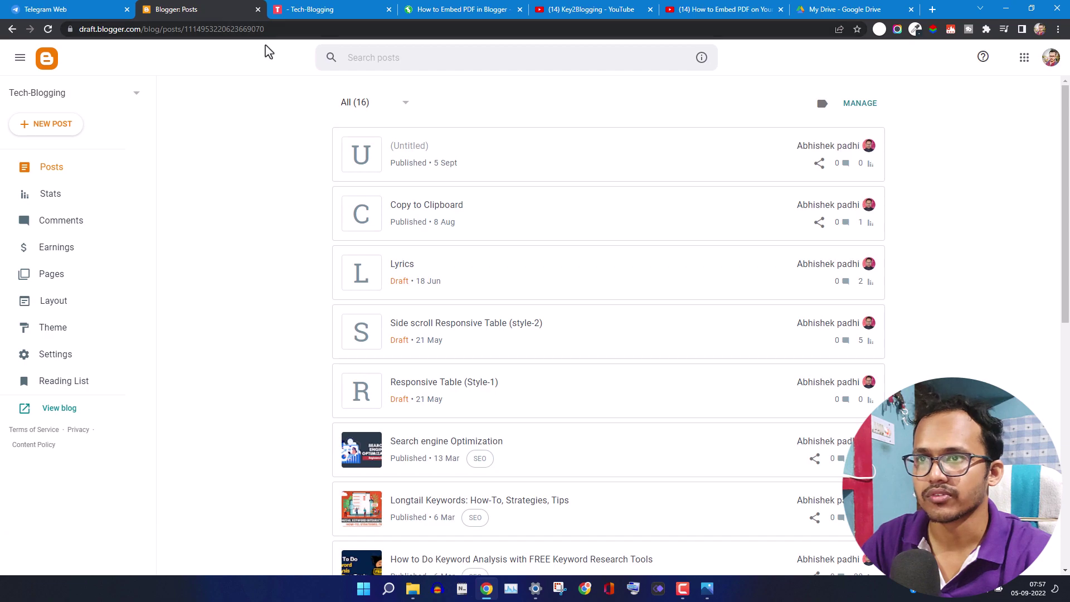
left_click(451, 161)
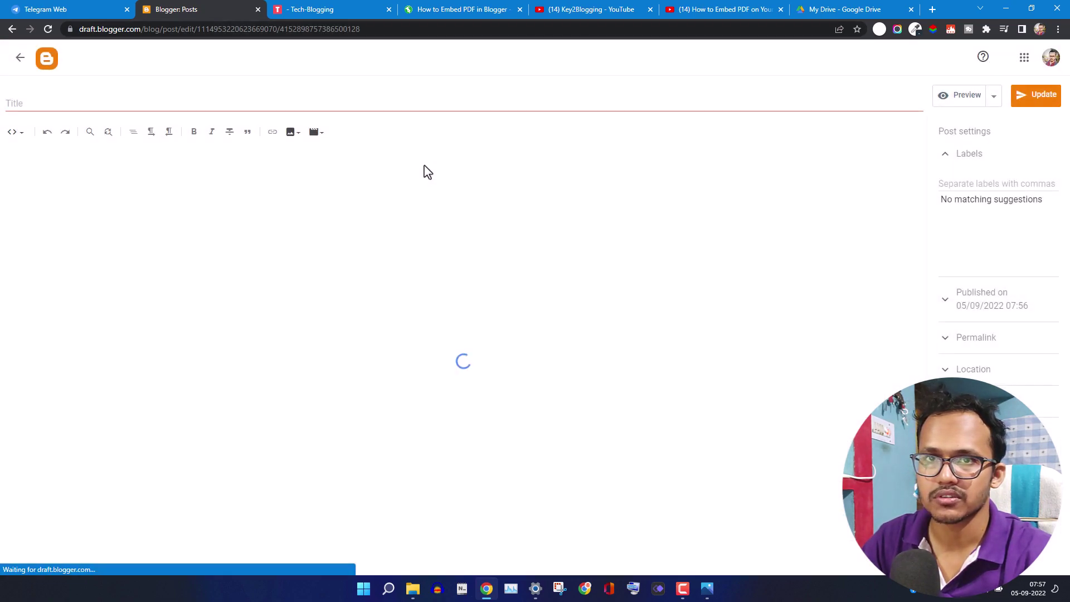
left_click(15, 131)
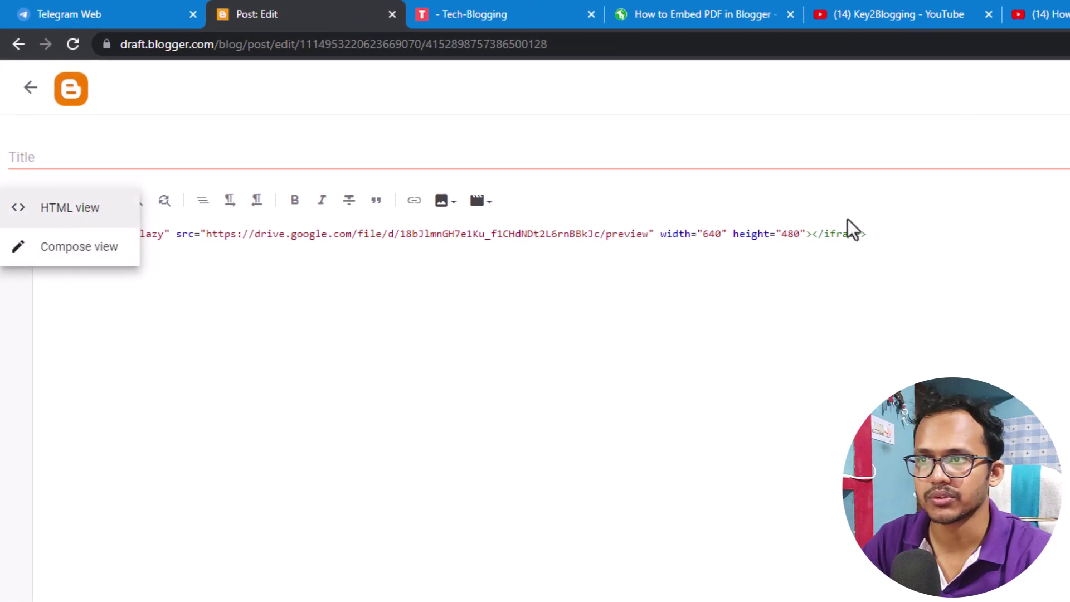
left_click(914, 249)
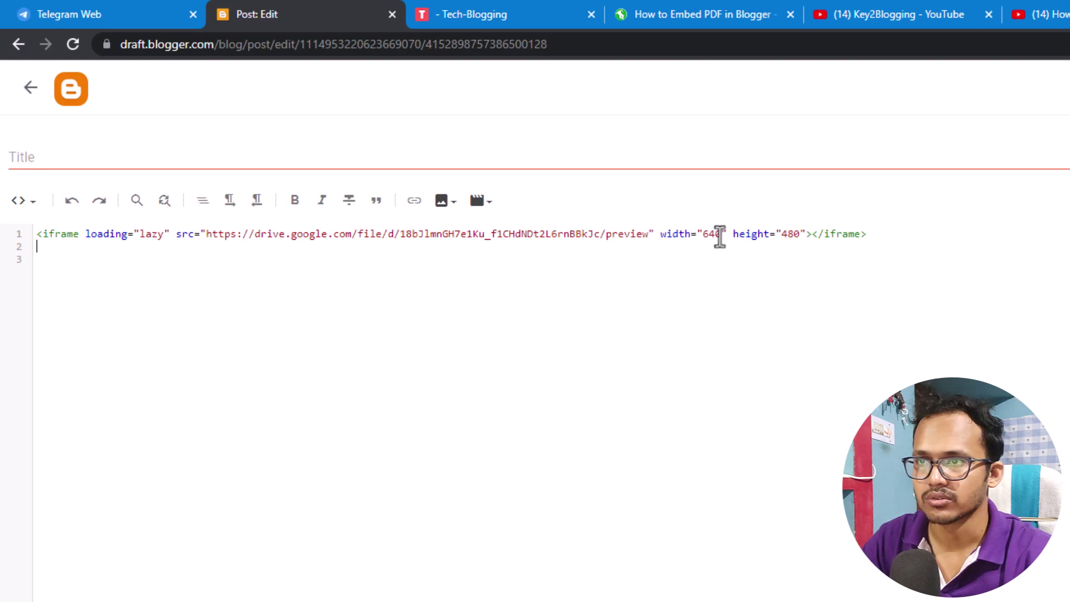
left_click(800, 235)
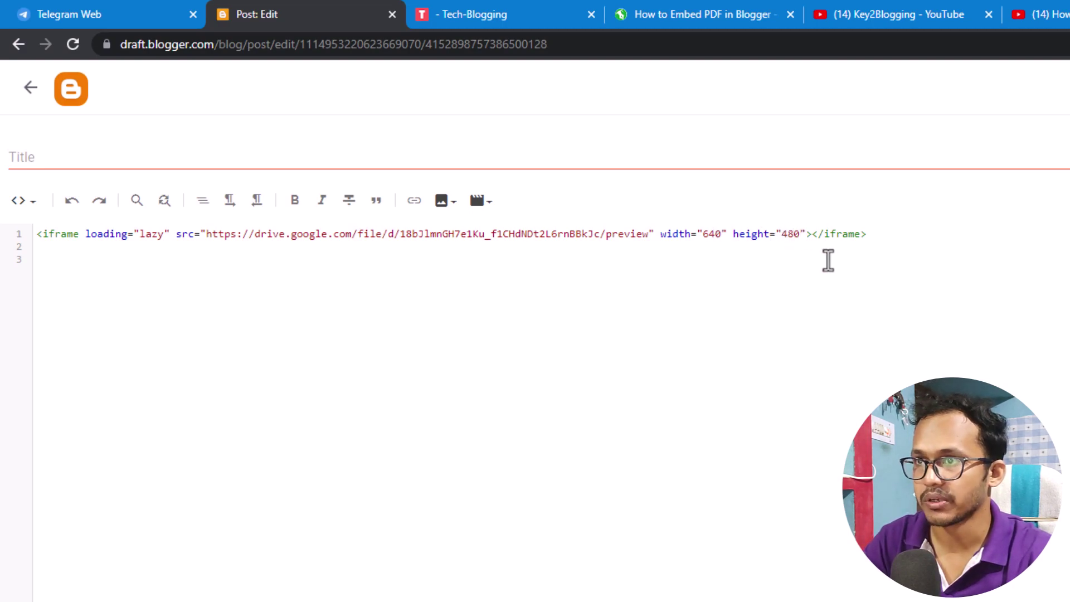
key("BackSpace")
key("BackSpace")
key("BackSpace")
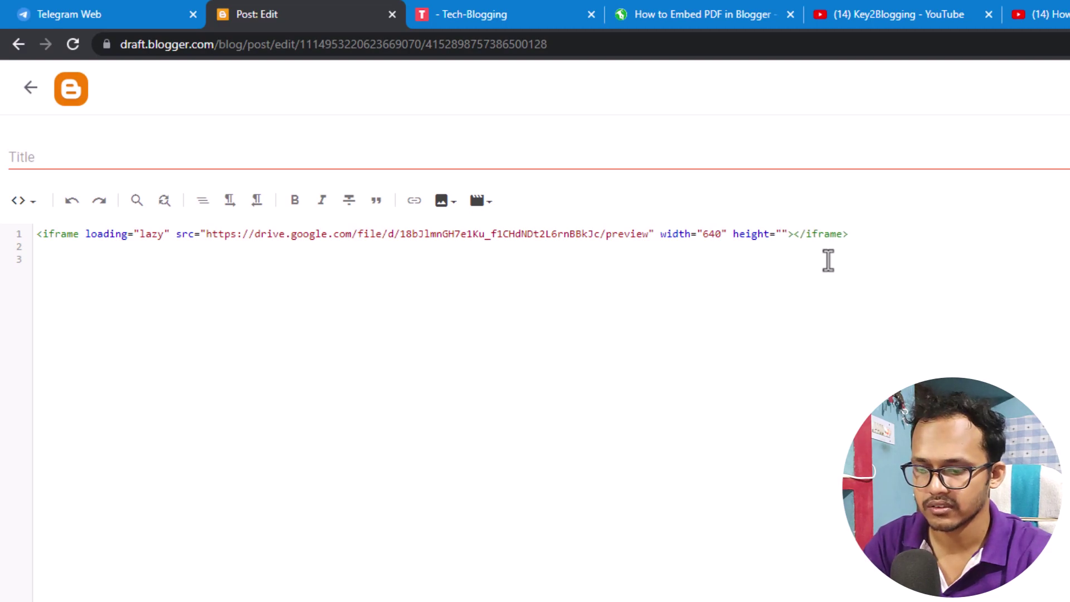
type("600")
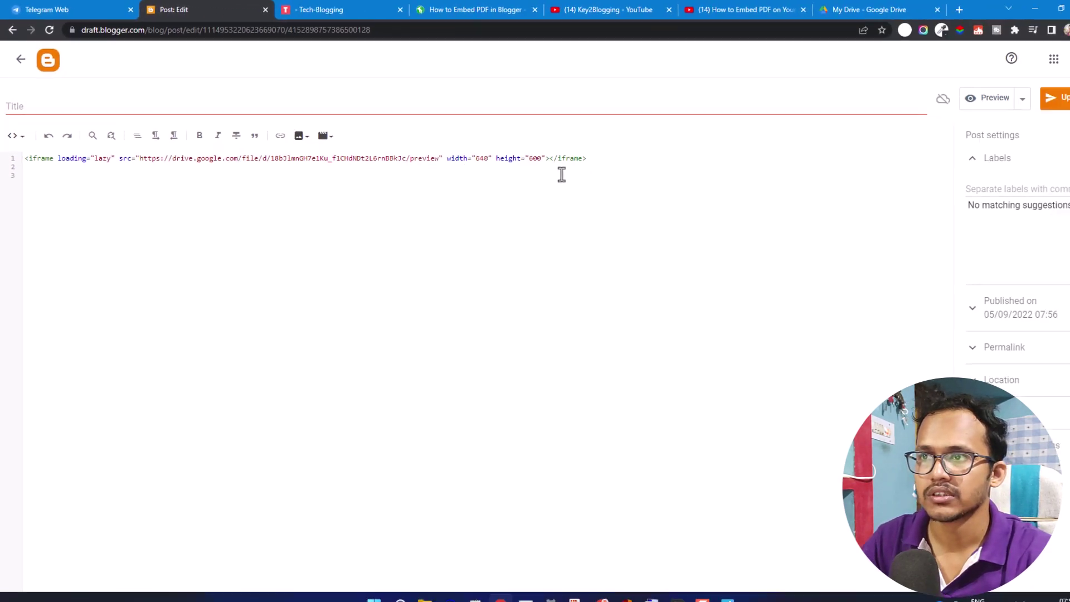
left_click(1027, 101)
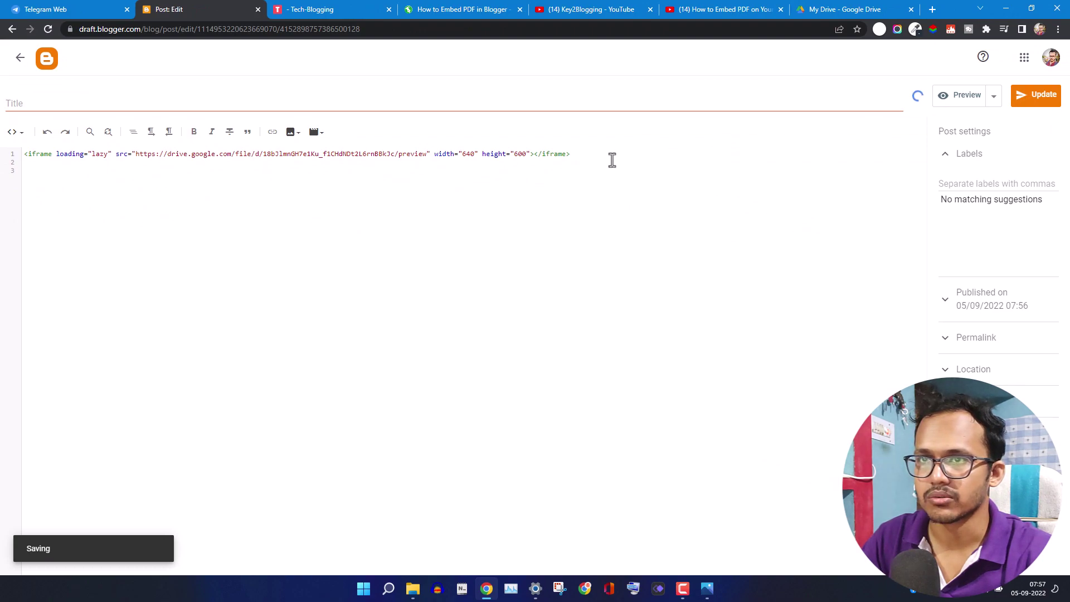
Check the taller 600-high embed on the live post, then return to the editor
left_click(343, 9)
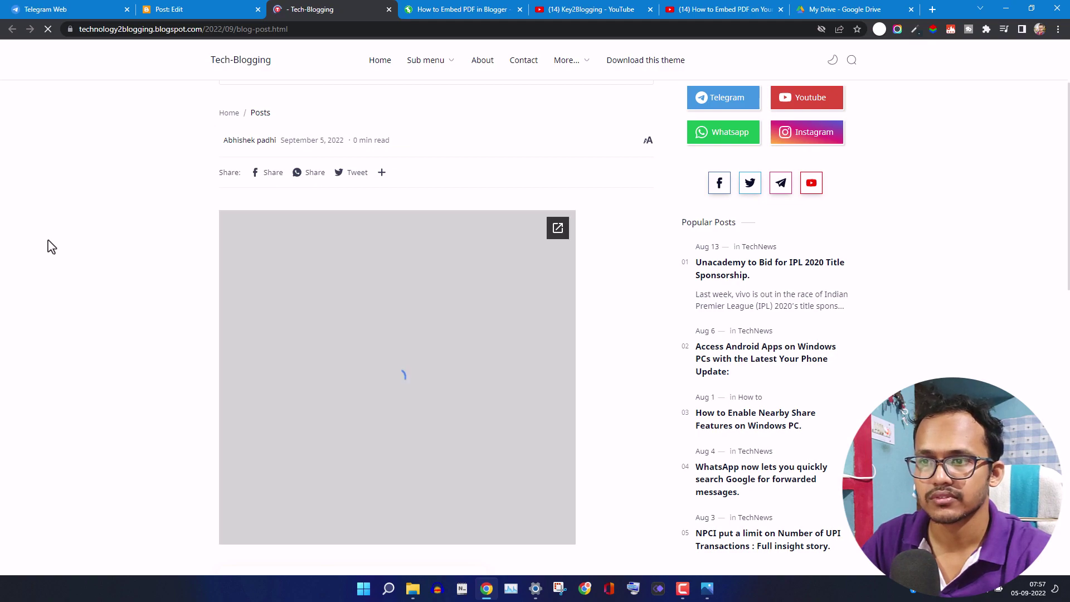
scroll(620, 370, "down", 4)
scroll(463, 328, "up", 2)
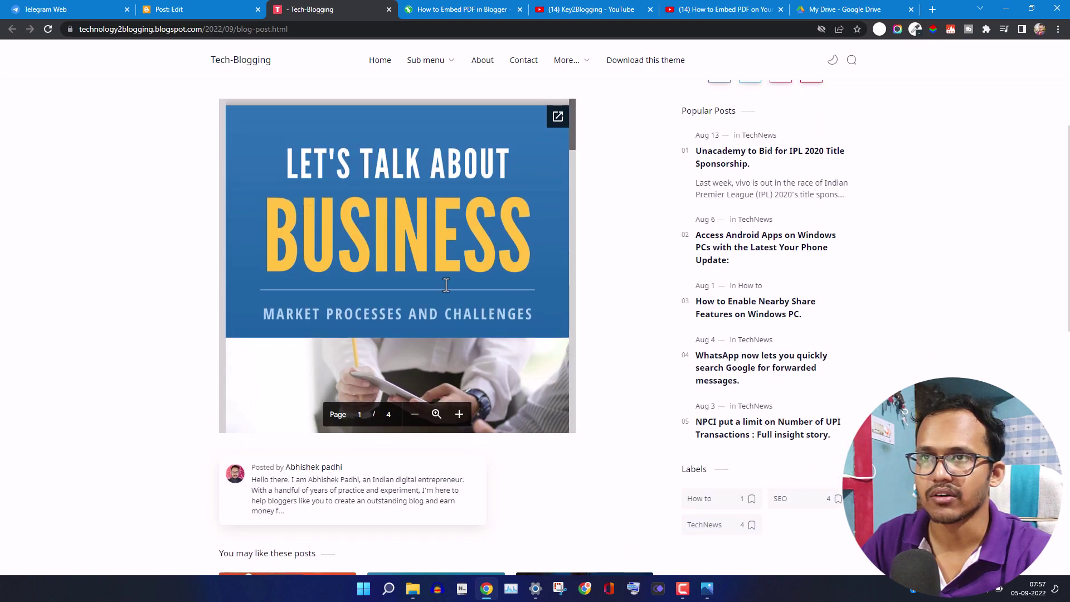
left_click(176, 9)
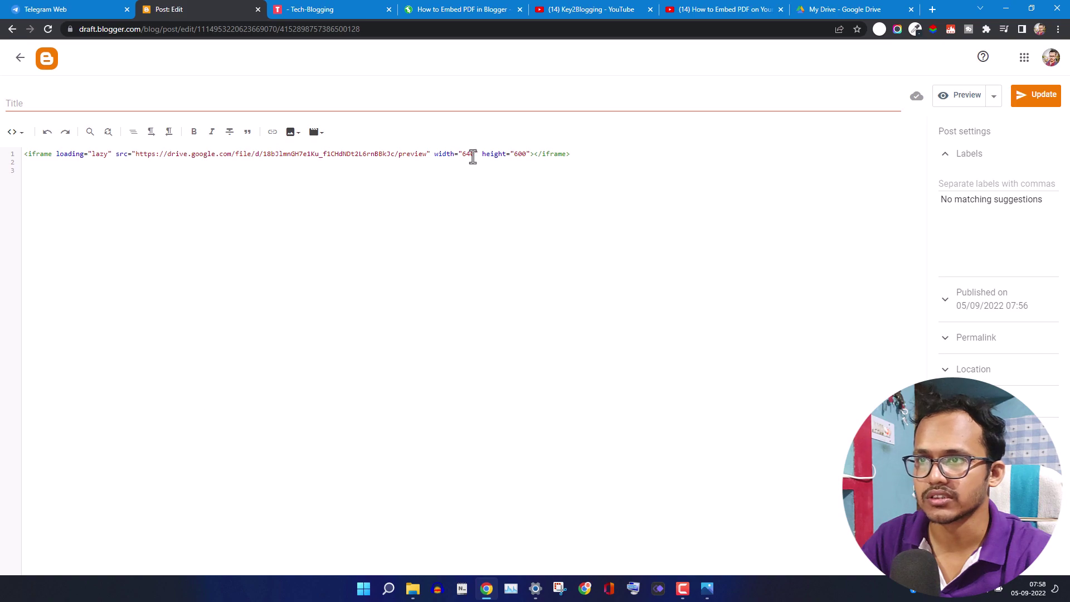
Change the iframe width from 640 and height from 600 to 900, update, and reload the live post
left_click(474, 155)
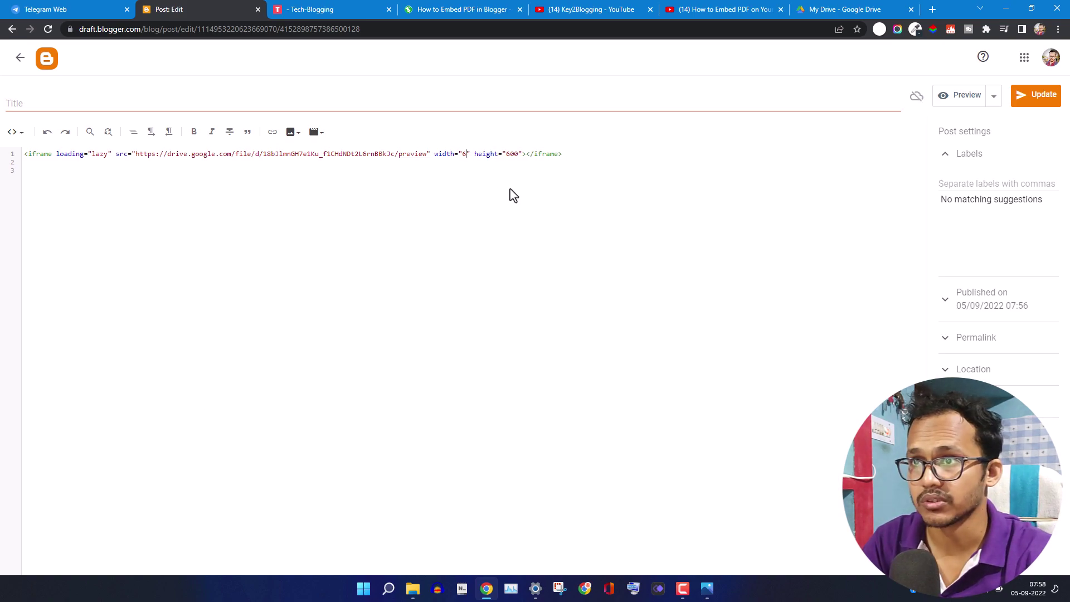
key("BackSpace")
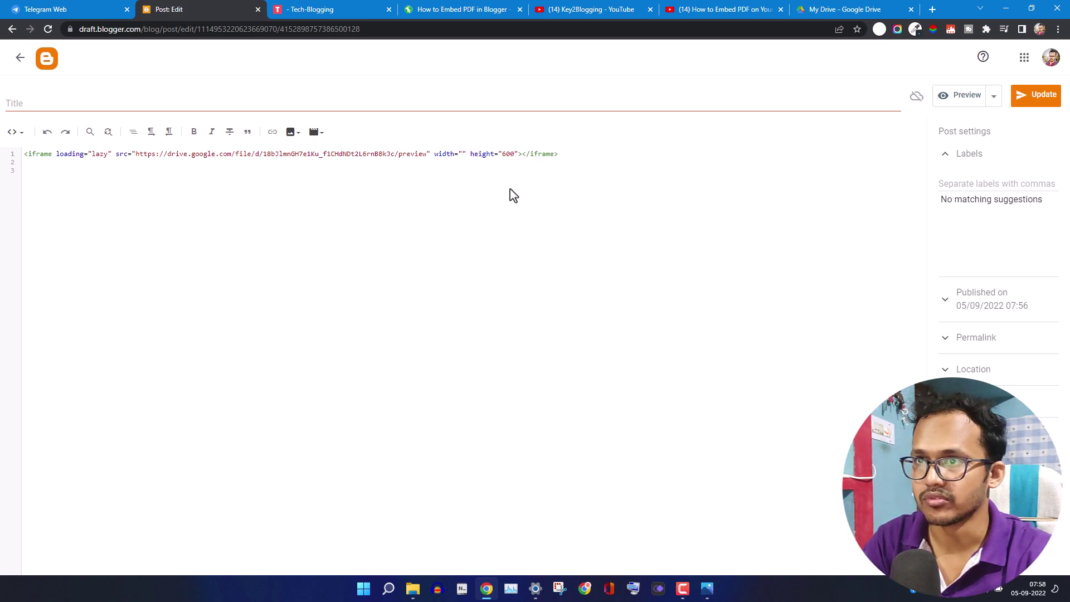
type("900")
left_click(518, 154)
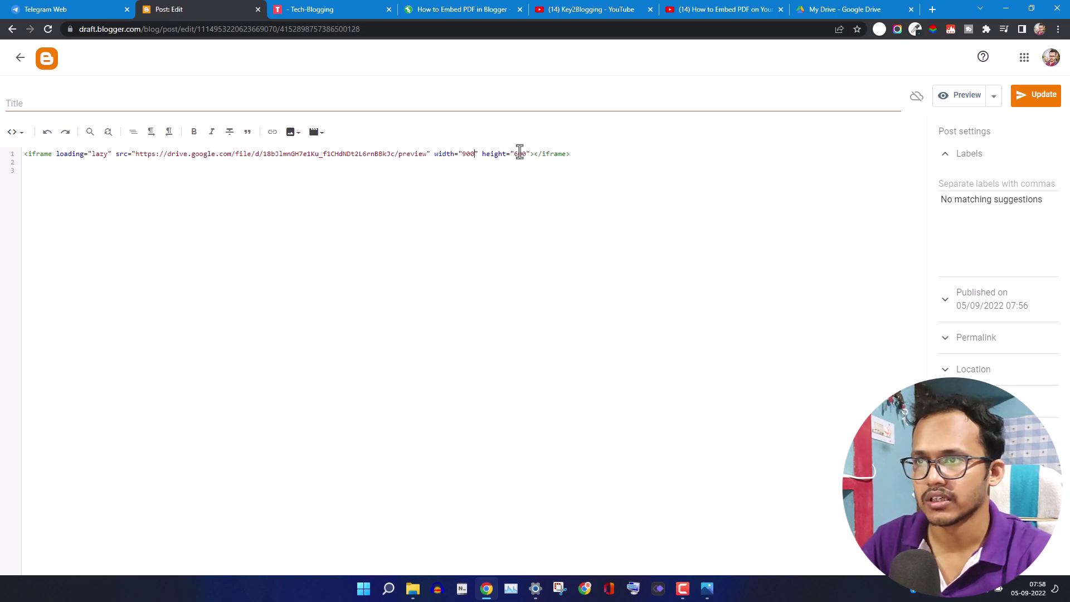
key("BackSpace")
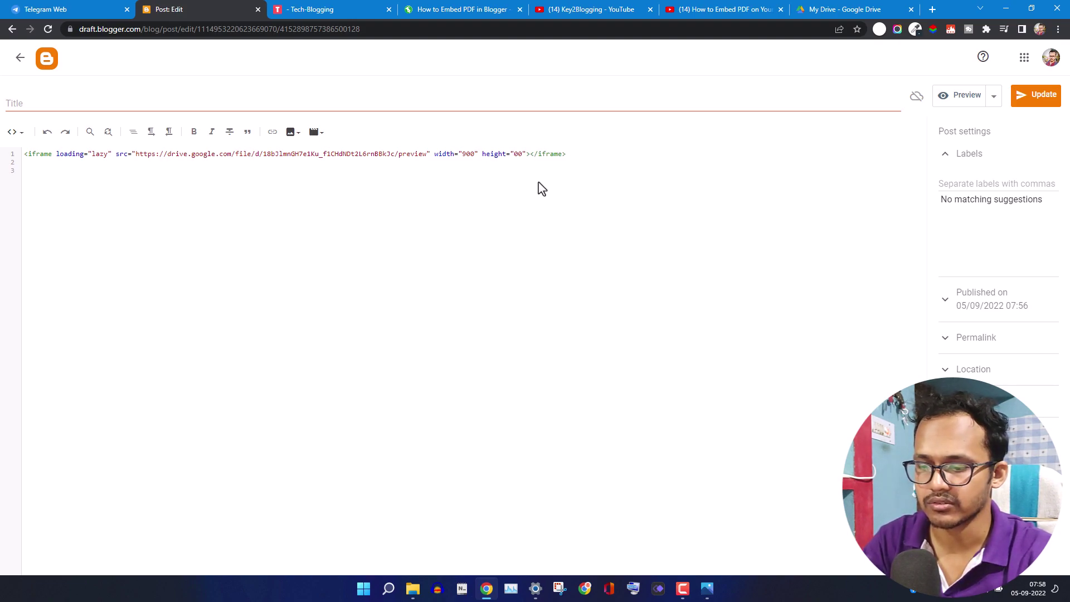
type("9")
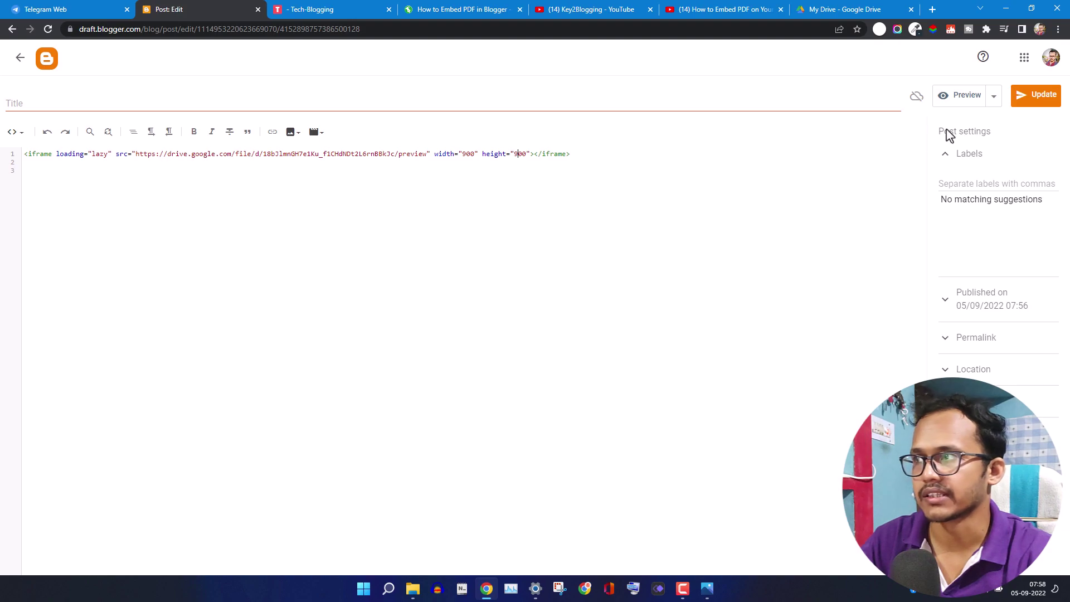
left_click(1049, 104)
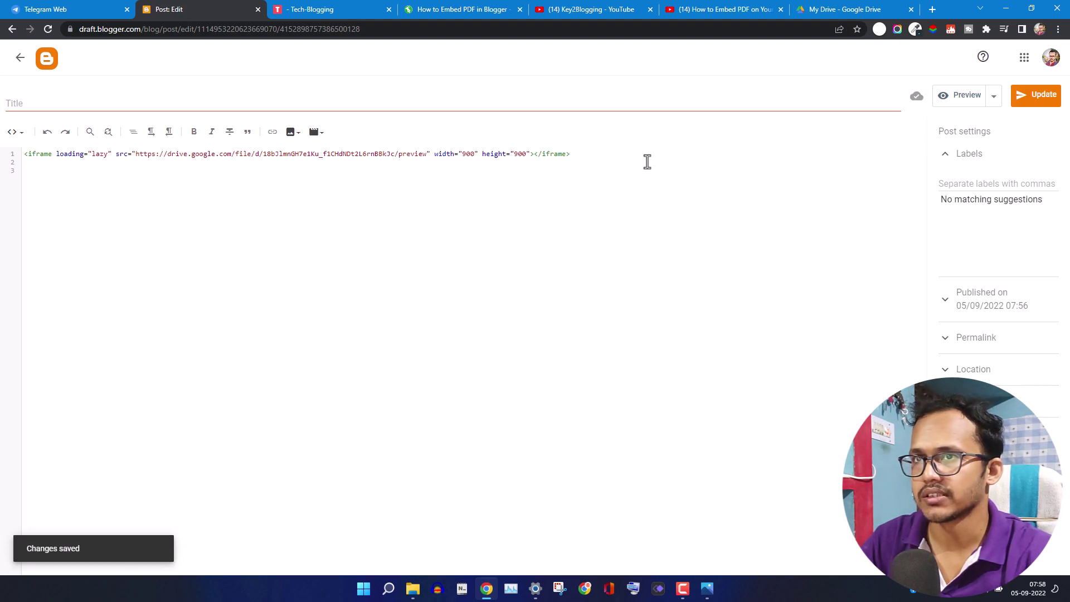
left_click(311, 6)
left_click(48, 29)
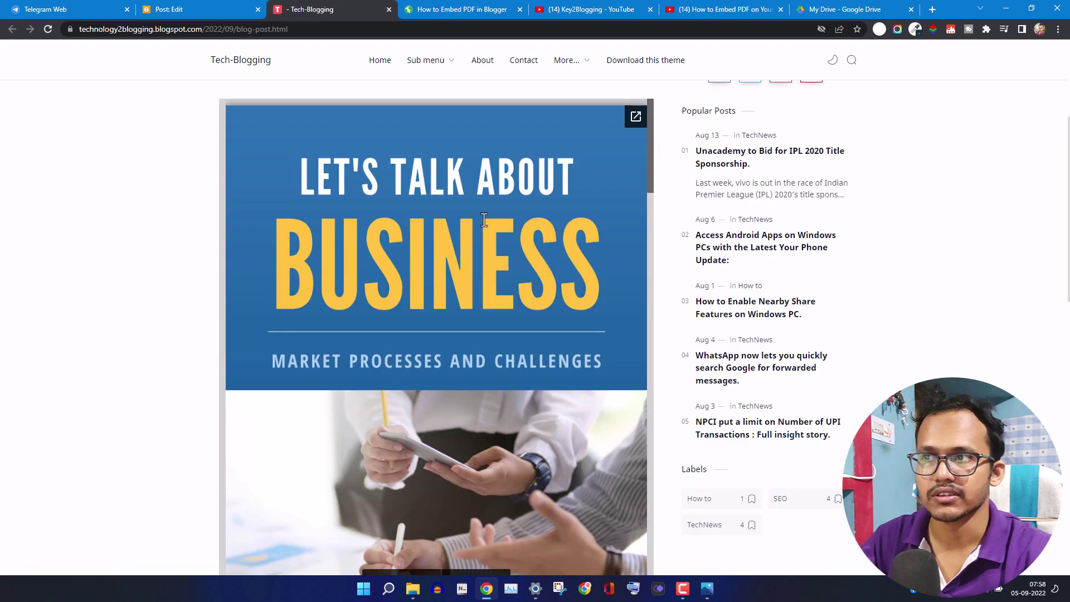
Scroll the live post to inspect the enlarged 900×900 business PDF embed
scroll(358, 266, "up", 1)
scroll(358, 266, "up", 1)
scroll(358, 289, "down", 5)
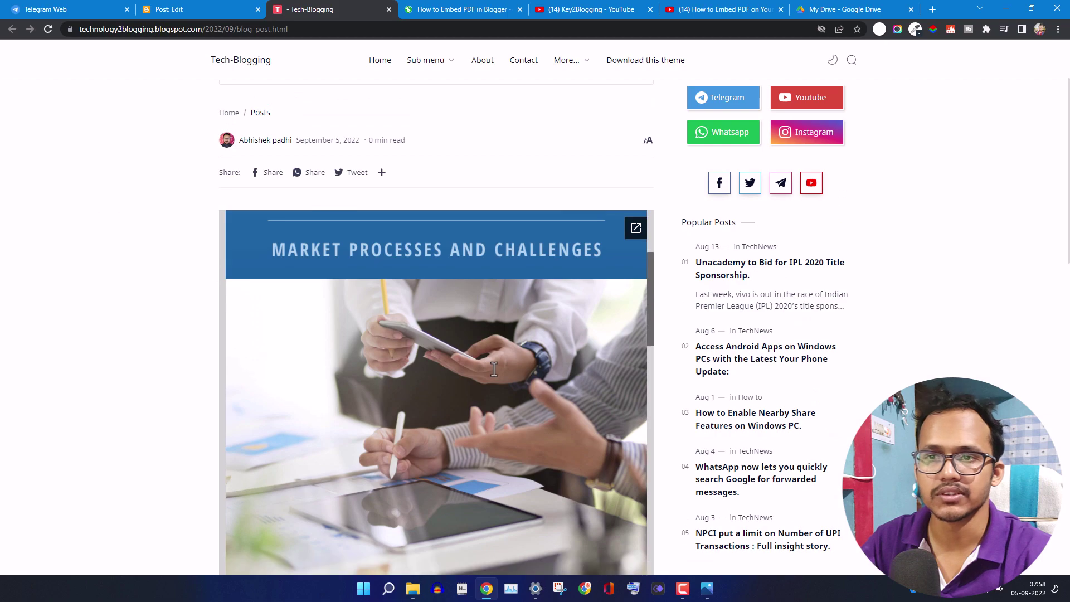
scroll(462, 315, "down", 10)
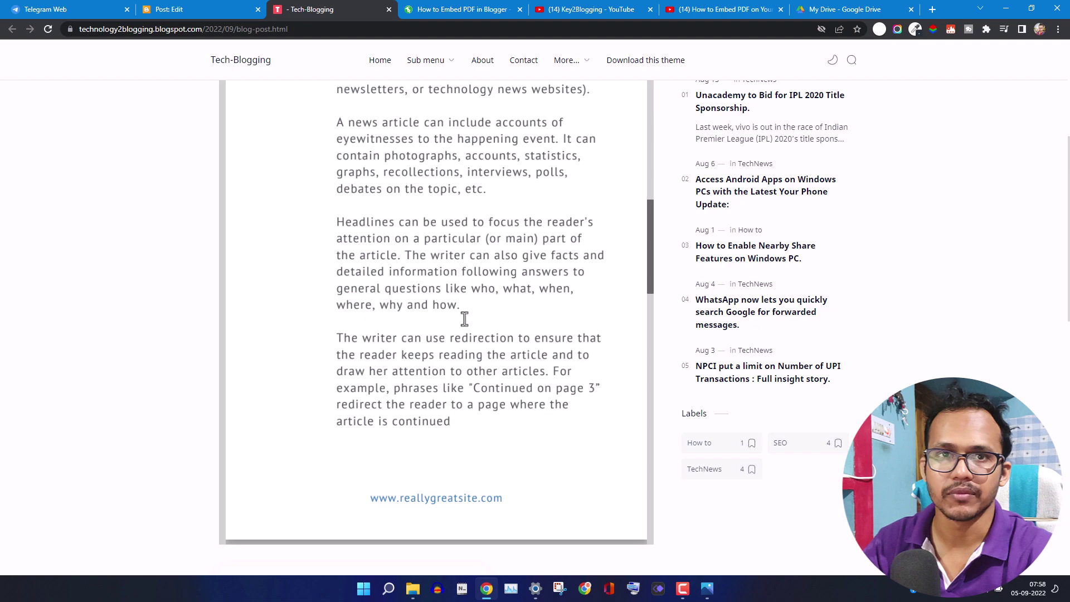
Return to the Techyleaf embed-PDF article at its iframe code and file id note
left_click(446, 12)
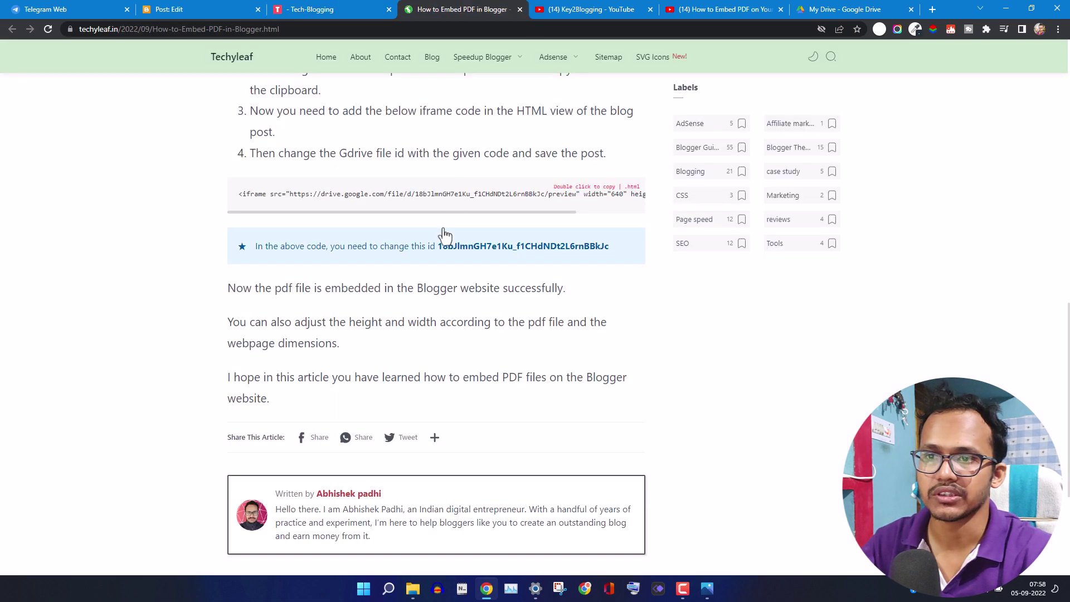